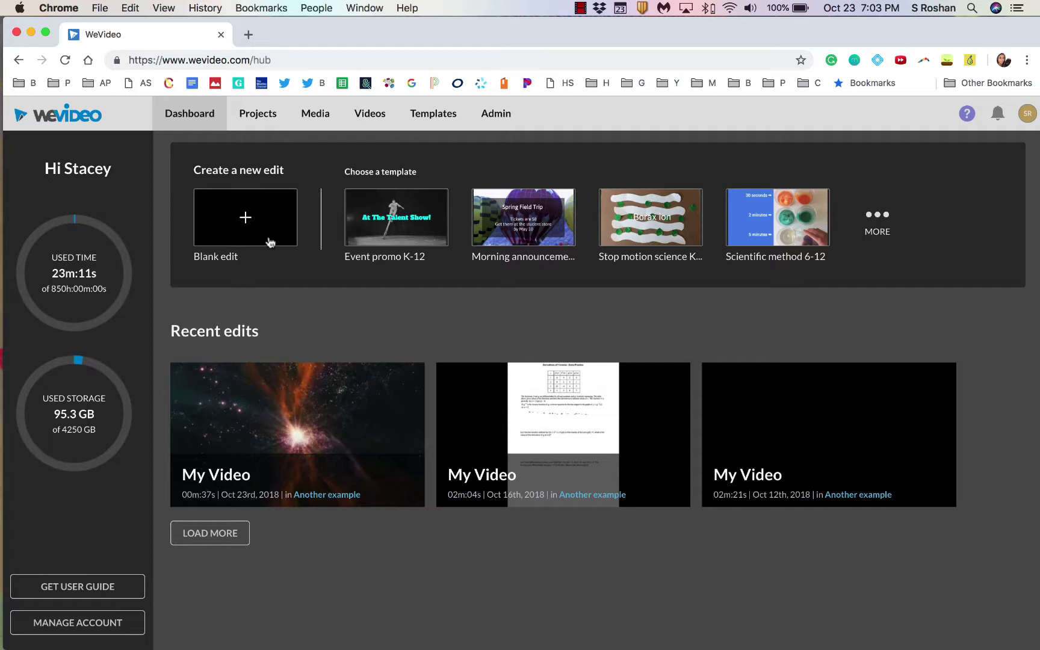
Step: Create a blank edit in widescreen format saved in the project "Another example" and switch the editor to Storyboard
{"action": "left_click", "coordinate": [239, 224]}
{"action": "left_click", "coordinate": [480, 368]}
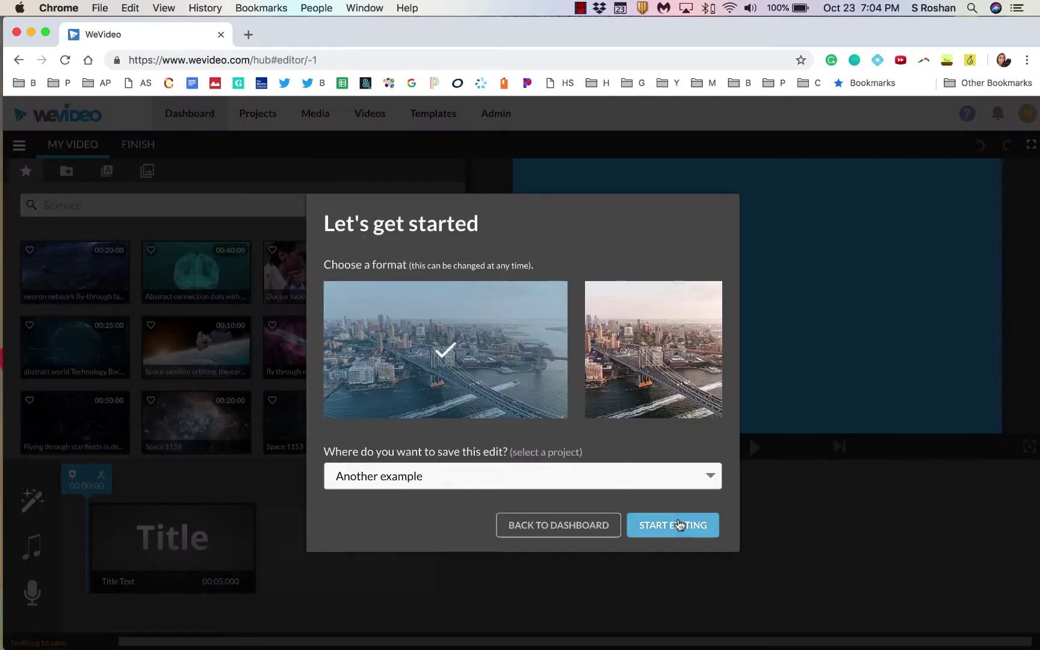
{"action": "left_click", "coordinate": [673, 525]}
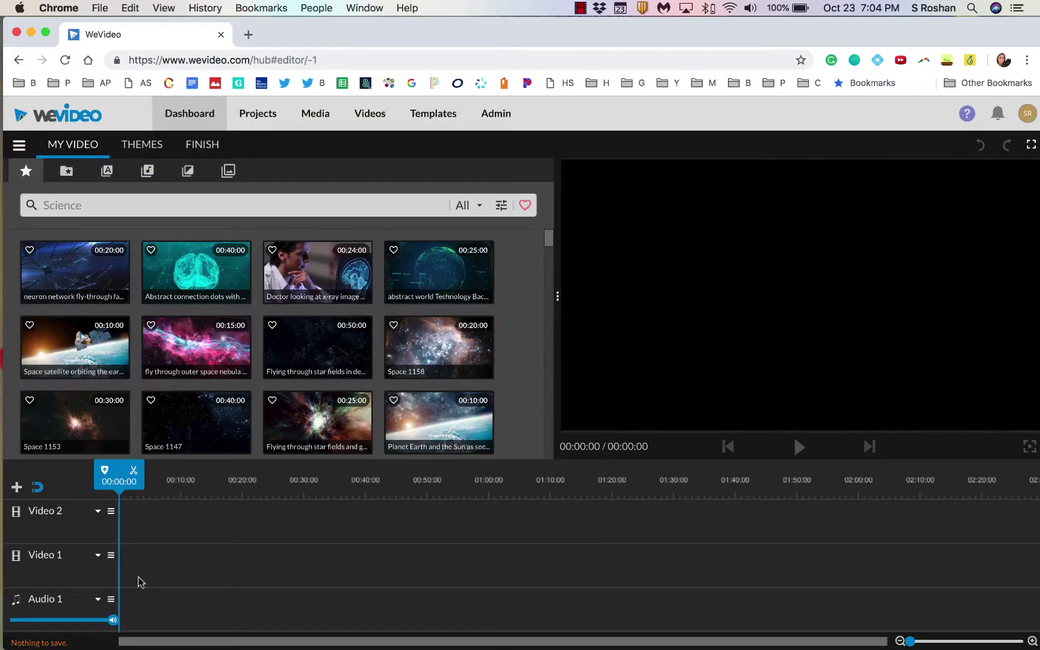
{"action": "left_click", "coordinate": [19, 146]}
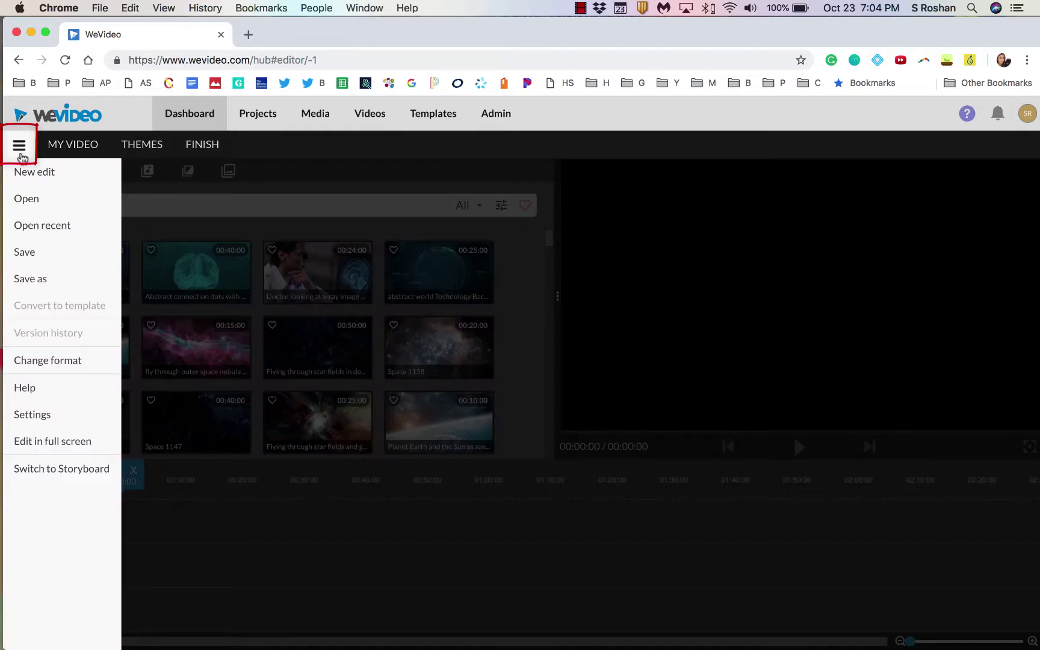
{"action": "left_click", "coordinate": [47, 469]}
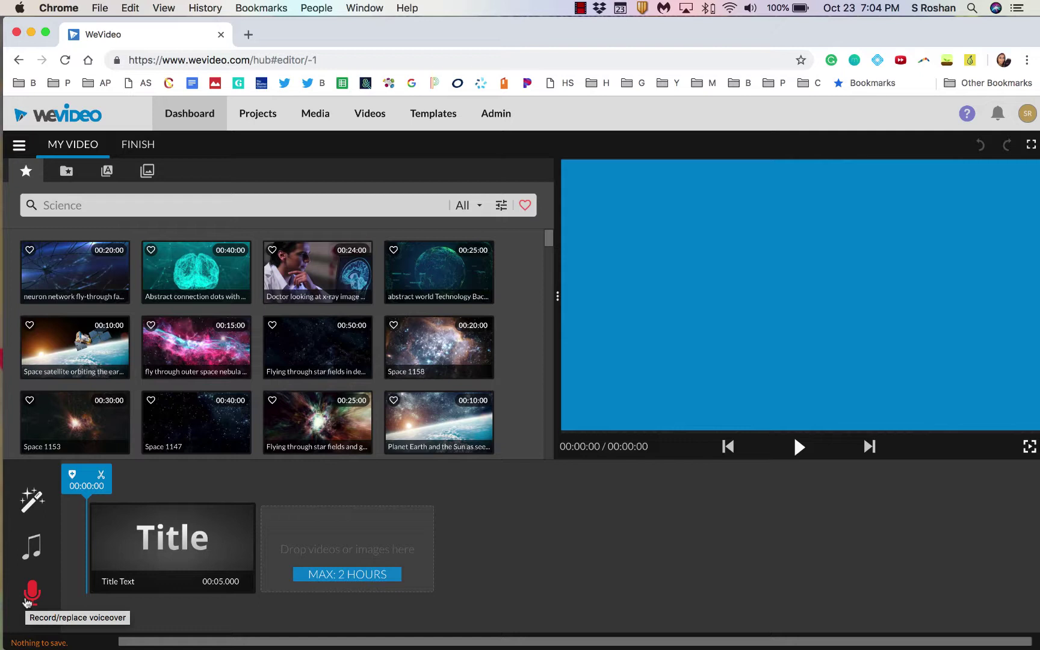
Step: Replace the title clip's sample text with "Here is my title" and set the text size to 110
{"action": "left_click", "coordinate": [185, 545]}
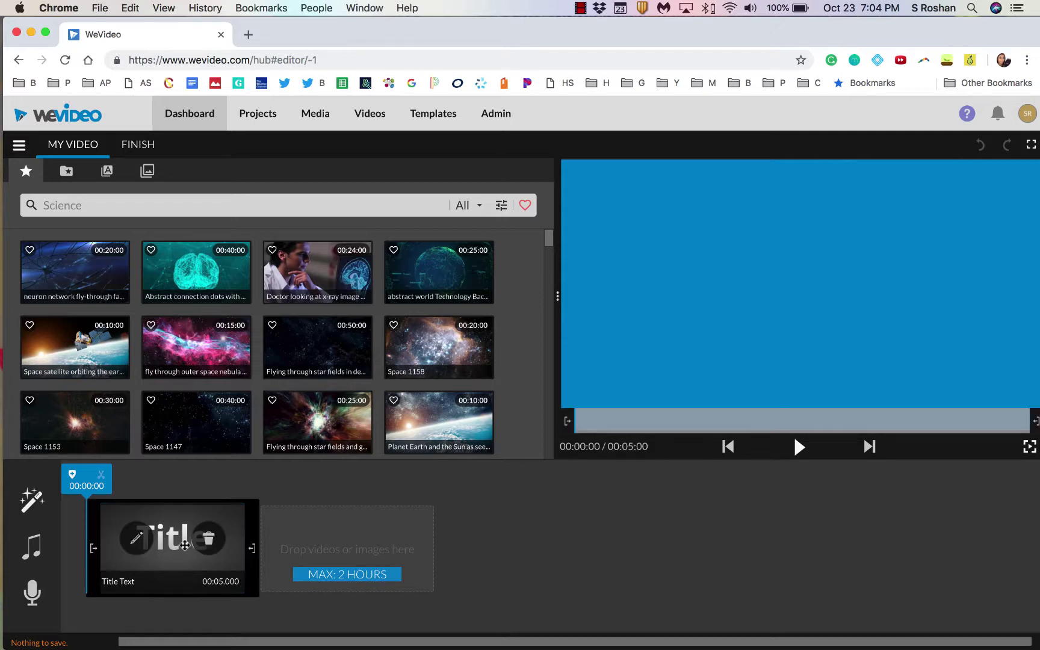
{"action": "left_click", "coordinate": [136, 538]}
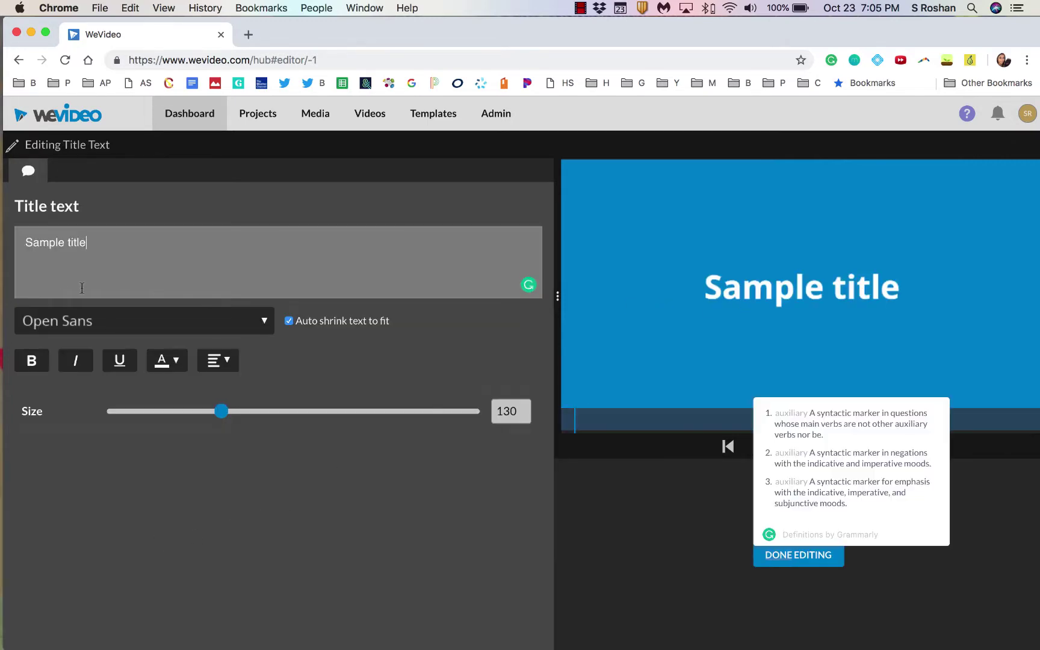
{"action": "left_click_drag", "start_coordinate": [86, 246], "coordinate": [14, 247]}
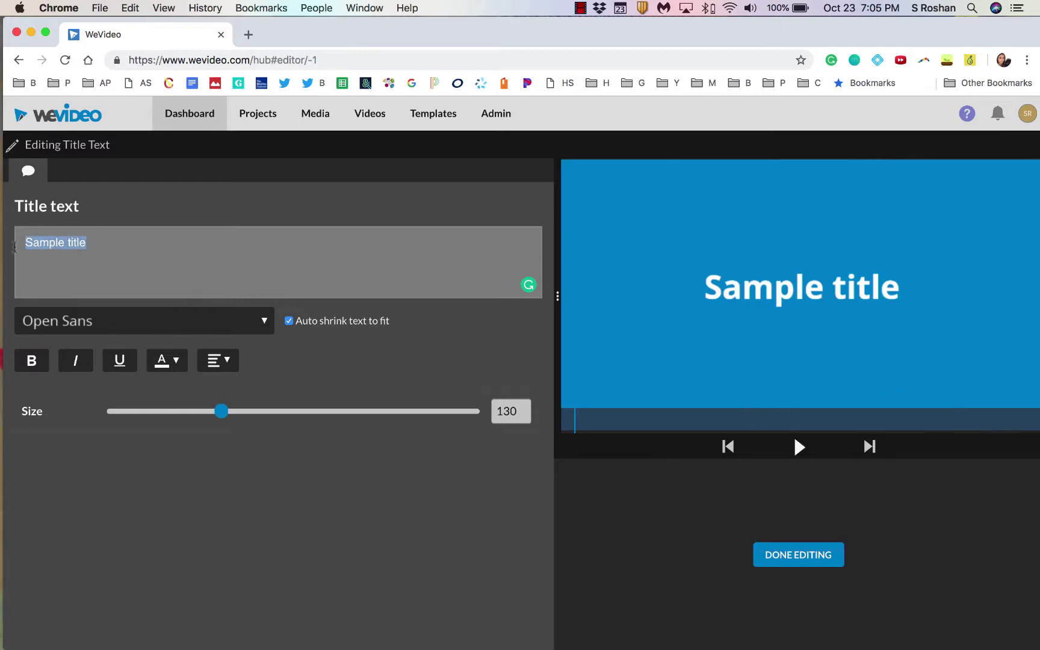
{"action": "type", "text": "Here is my title"}
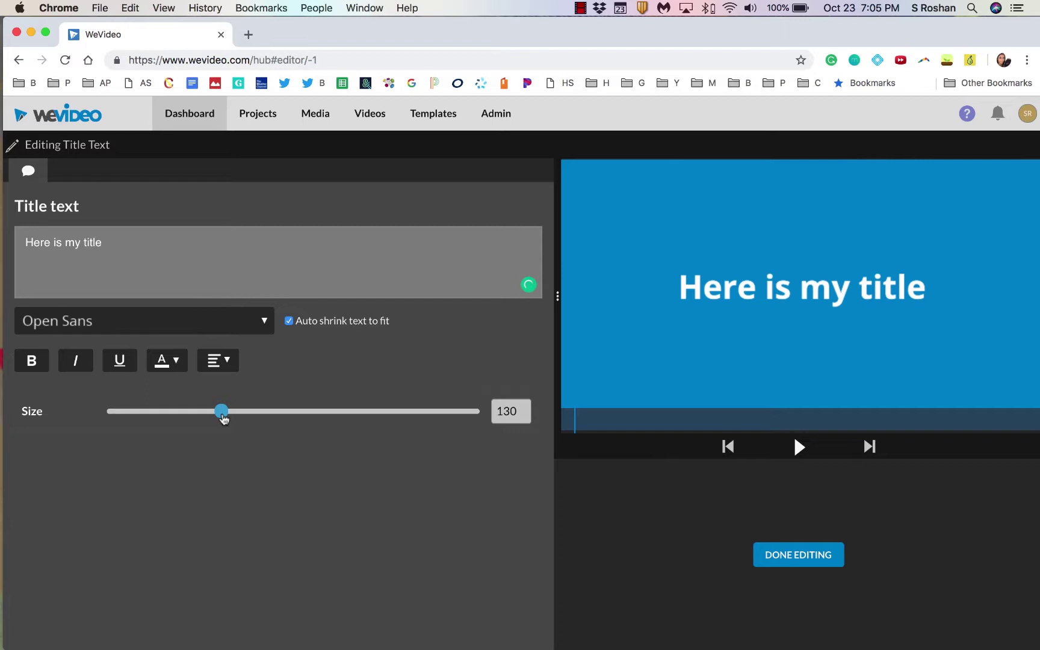
{"action": "mouse_move", "coordinate": [221, 412]}
{"action": "left_mouse_down"}
{"action": "mouse_move", "coordinate": [271, 413]}
{"action": "mouse_move", "coordinate": [205, 415]}
{"action": "left_mouse_up"}
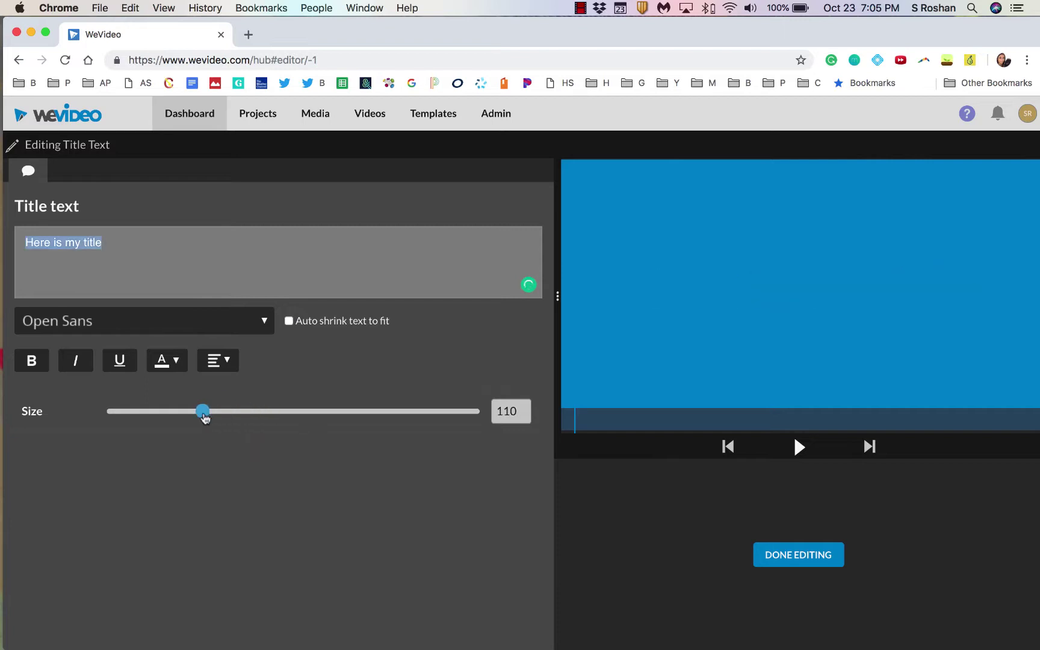
Step: Add "And more" below the title text after a blank line, and play back the finished title clip
{"action": "left_click", "coordinate": [140, 259]}
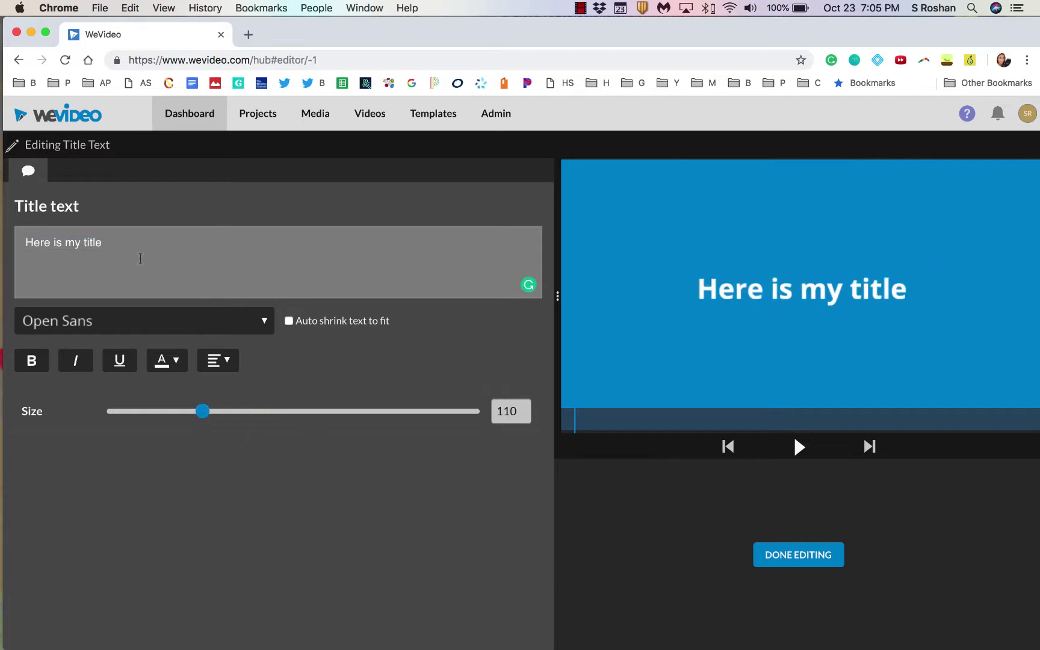
{"action": "key", "text": "Return"}
{"action": "key", "text": "Return"}
{"action": "type", "text": "And more"}
{"action": "left_click", "coordinate": [183, 320]}
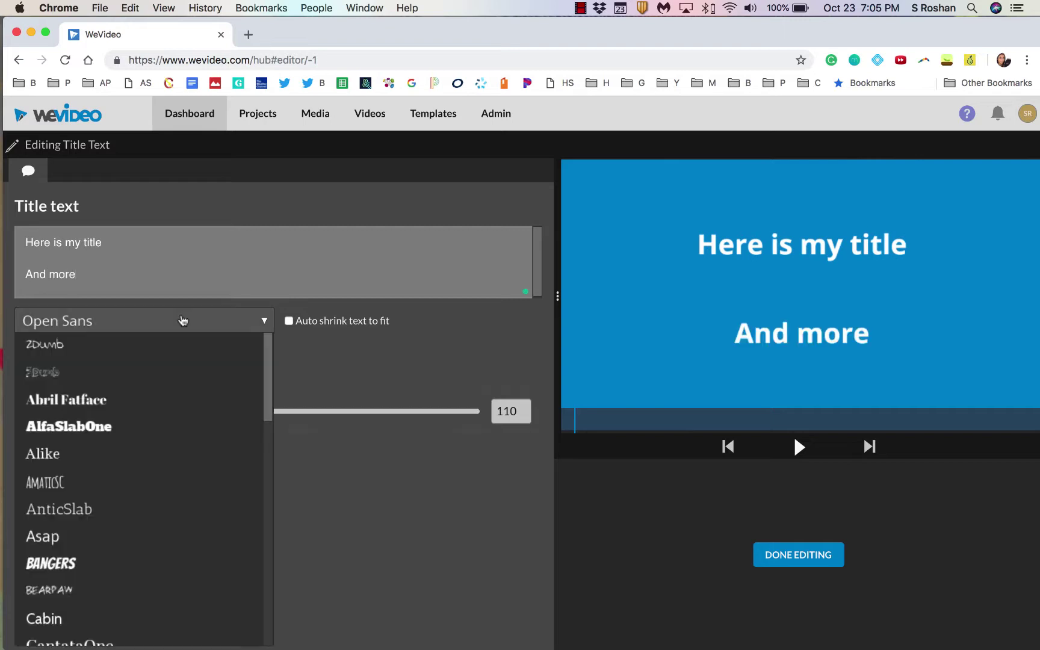
{"action": "left_click", "coordinate": [183, 320]}
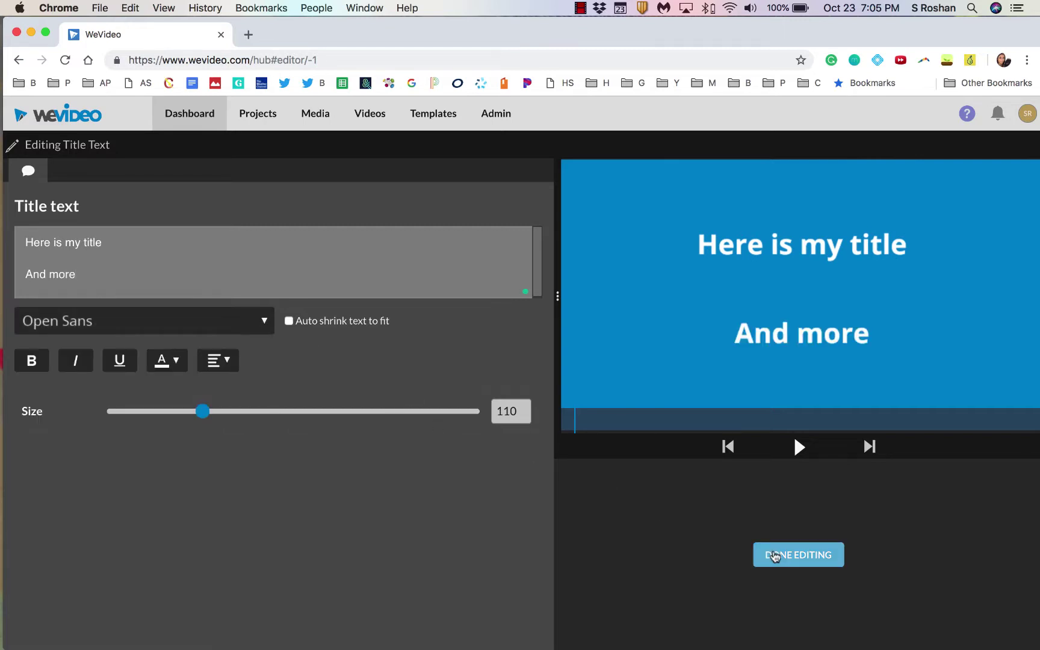
{"action": "left_click", "coordinate": [775, 556]}
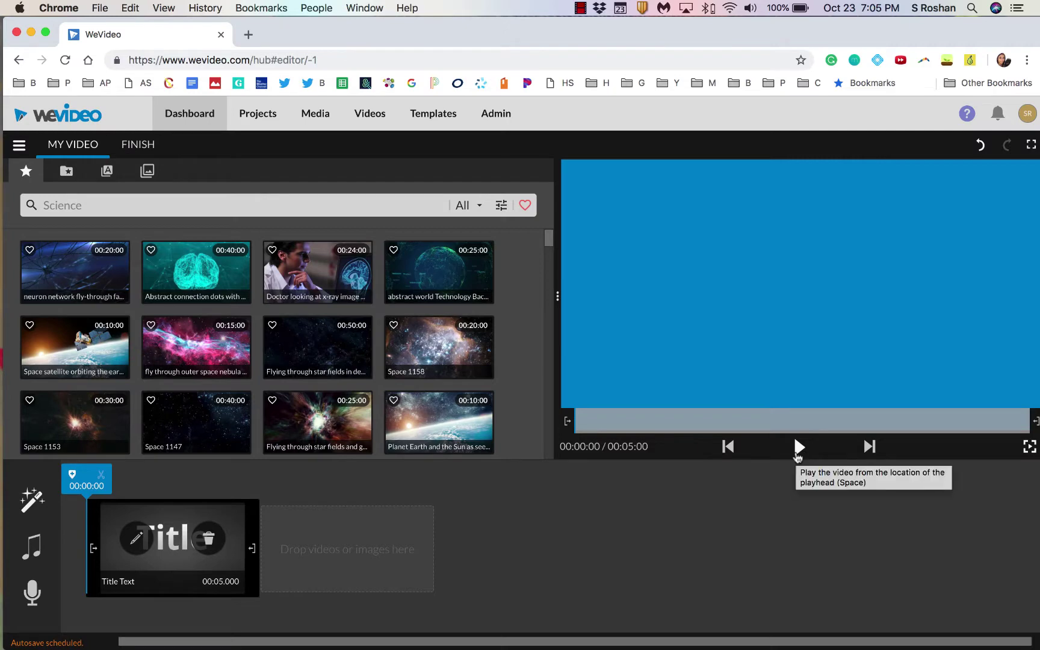
{"action": "left_click", "coordinate": [799, 448]}
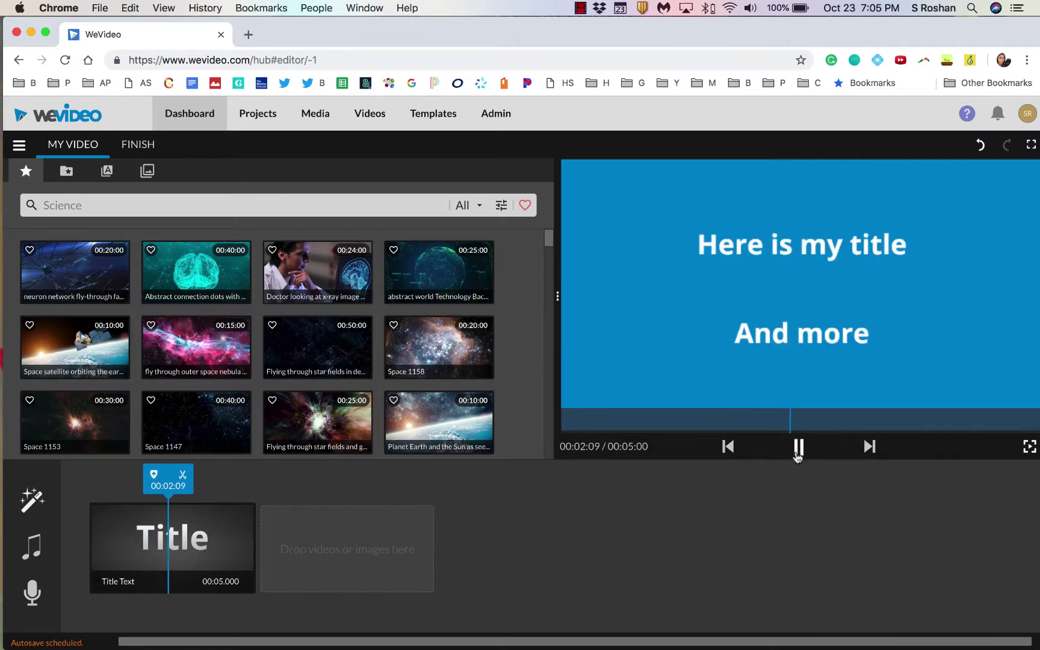
{"action": "left_click", "coordinate": [799, 448]}
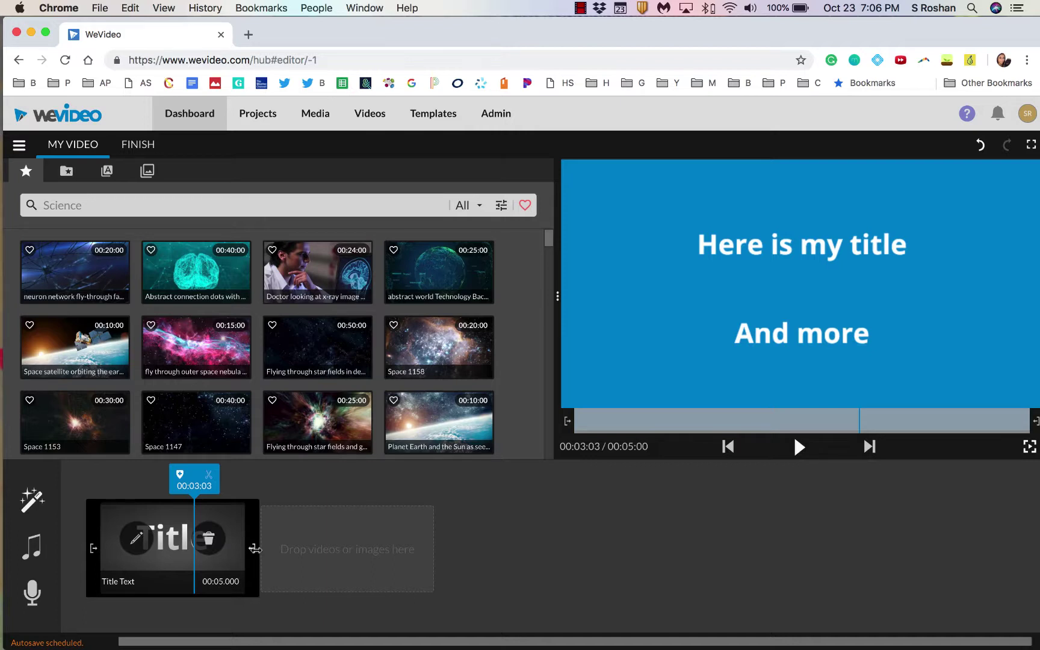
Step: Shorten the title clip in the storyboard to about 3.32 seconds
{"action": "left_click_drag", "start_coordinate": [255, 550], "coordinate": [208, 550]}
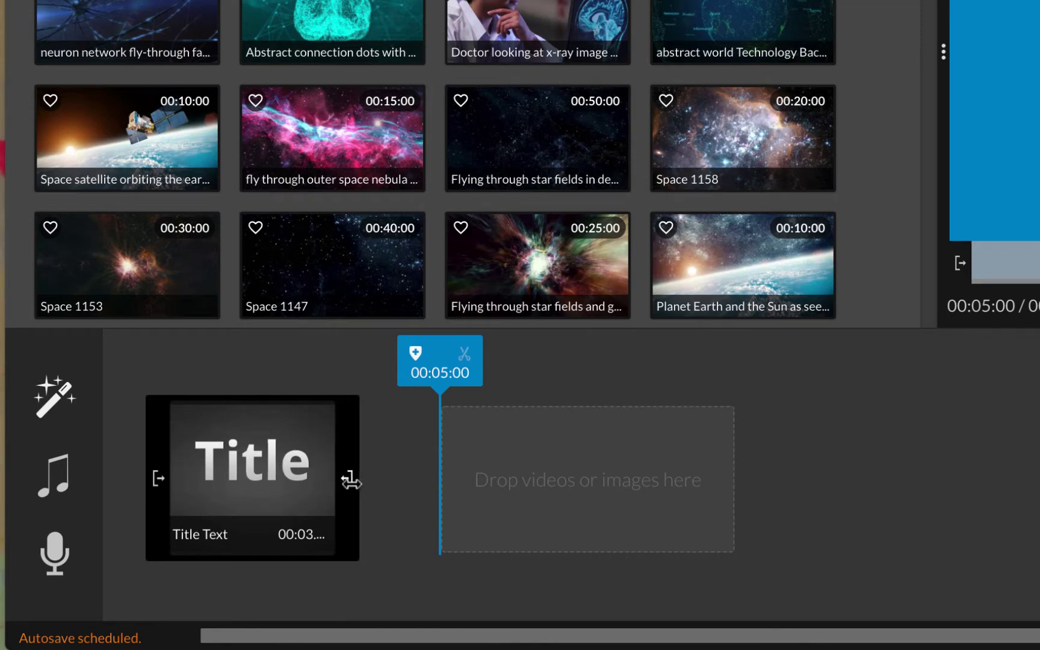
{"action": "left_click_drag", "start_coordinate": [351, 482], "coordinate": [334, 481]}
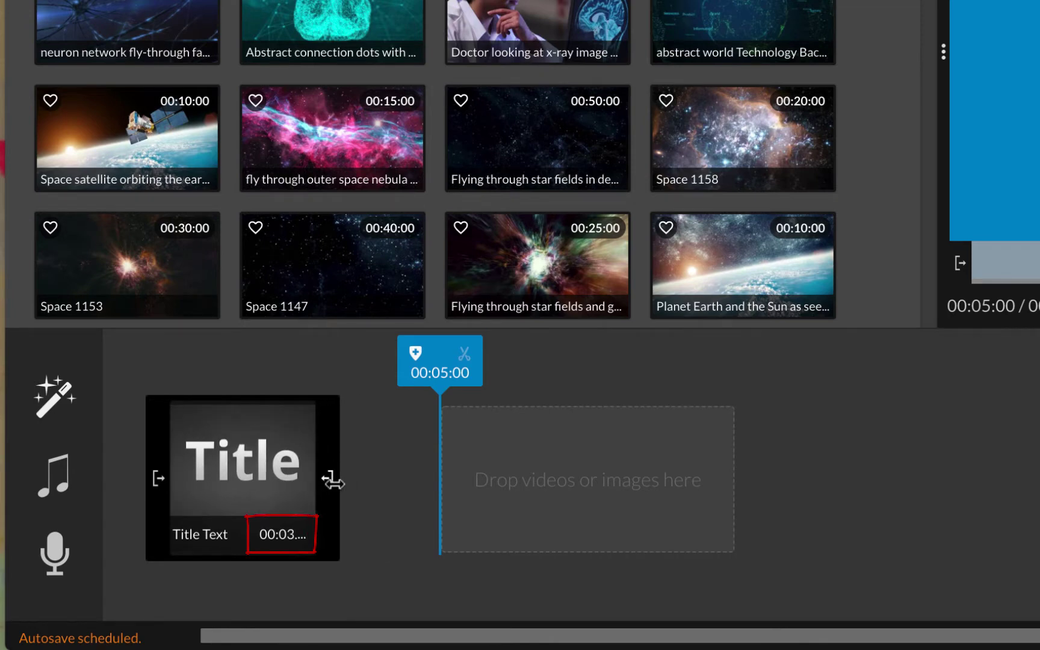
{"action": "left_click_drag", "start_coordinate": [333, 479], "coordinate": [337, 492]}
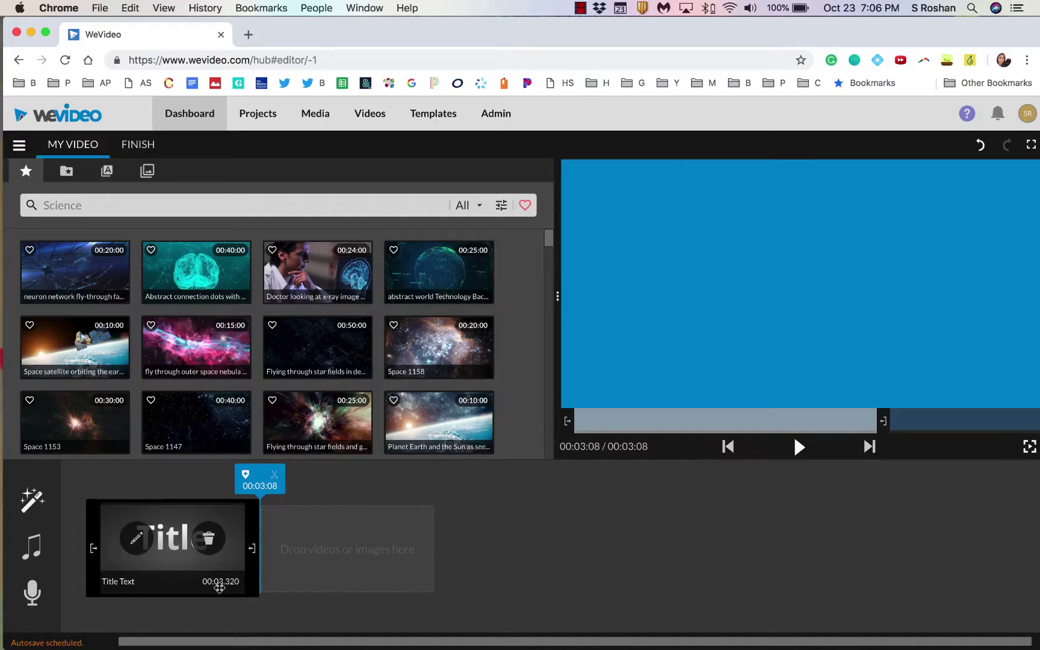
{"action": "left_click", "coordinate": [142, 549]}
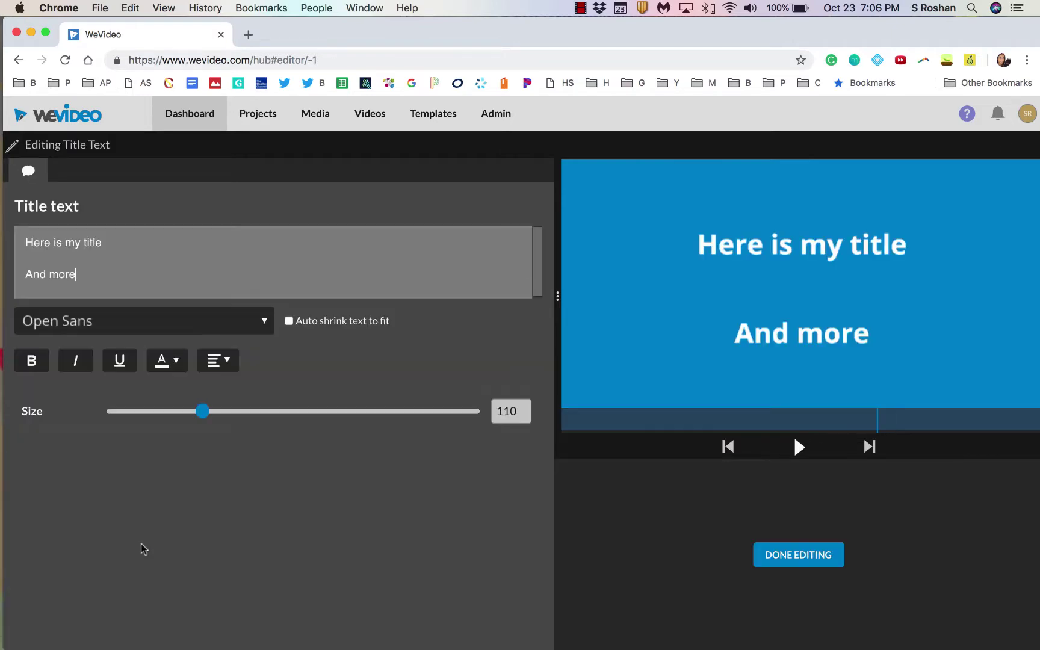
{"action": "left_click", "coordinate": [786, 550]}
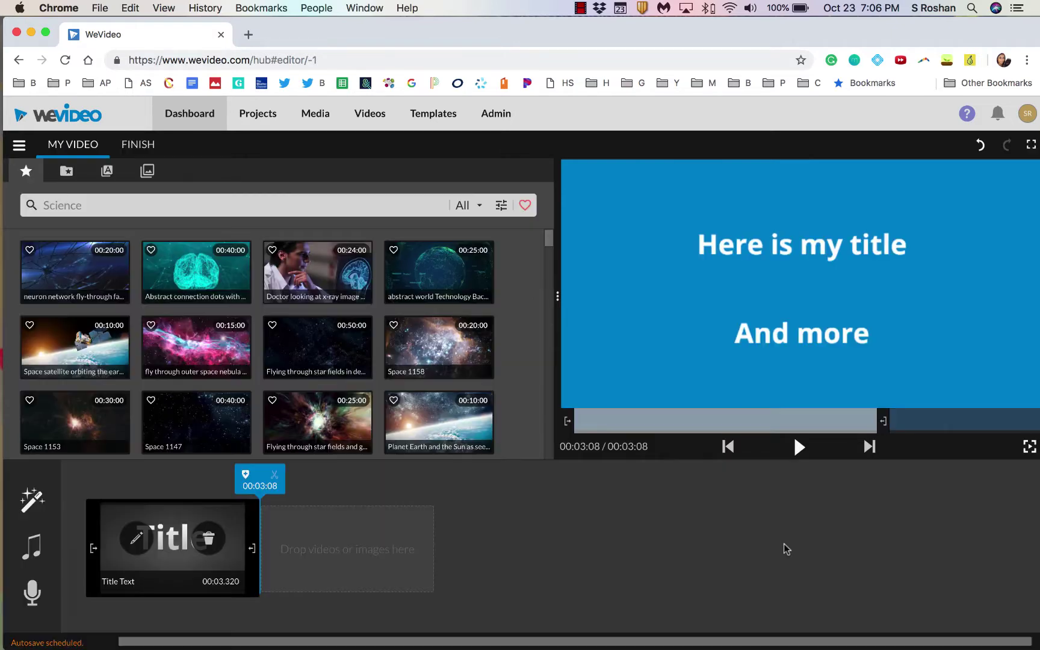
Step: Set the title clip's duration to 5 seconds by extending its end
{"action": "left_click_drag", "start_coordinate": [255, 549], "coordinate": [335, 552]}
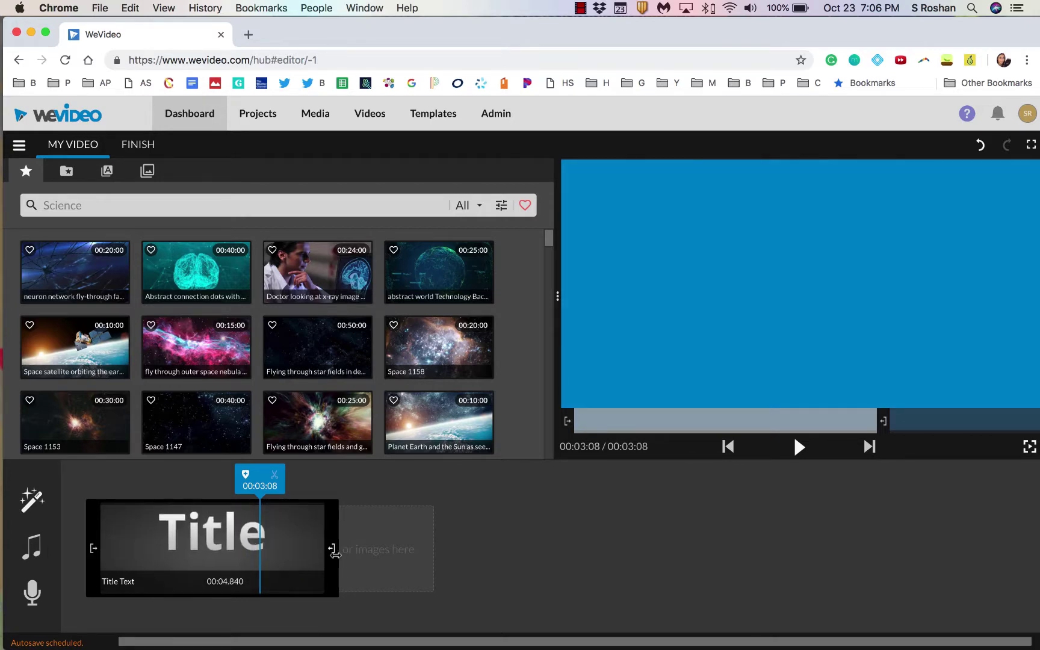
{"action": "mouse_move", "coordinate": [187, 568]}
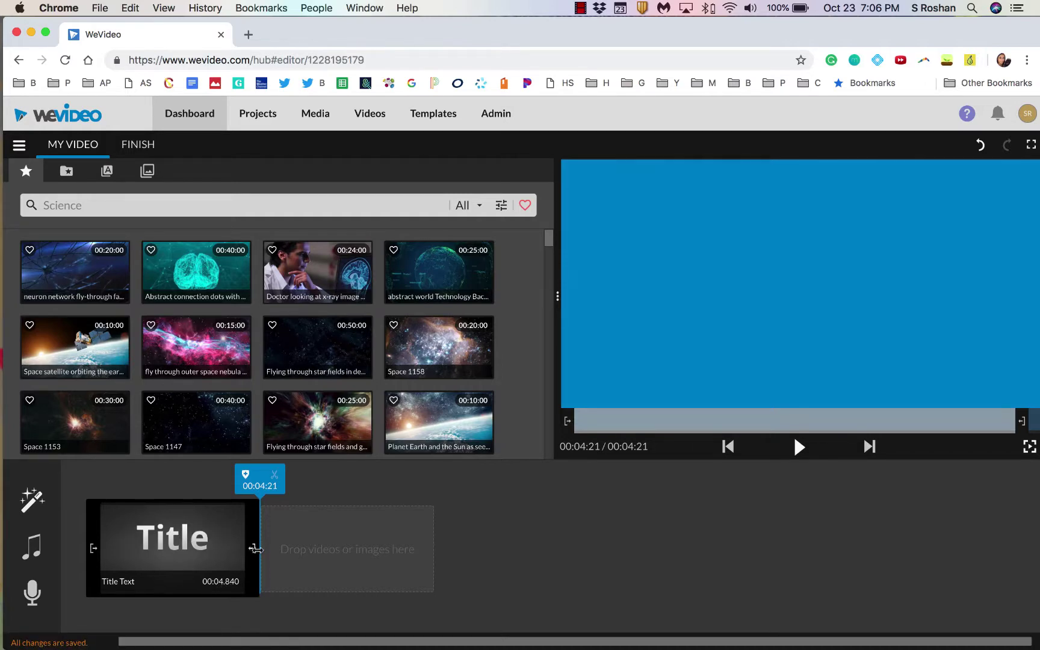
{"action": "mouse_move", "coordinate": [252, 549]}
{"action": "left_mouse_down"}
{"action": "mouse_move", "coordinate": [265, 549]}
{"action": "mouse_move", "coordinate": [256, 551]}
{"action": "left_mouse_up"}
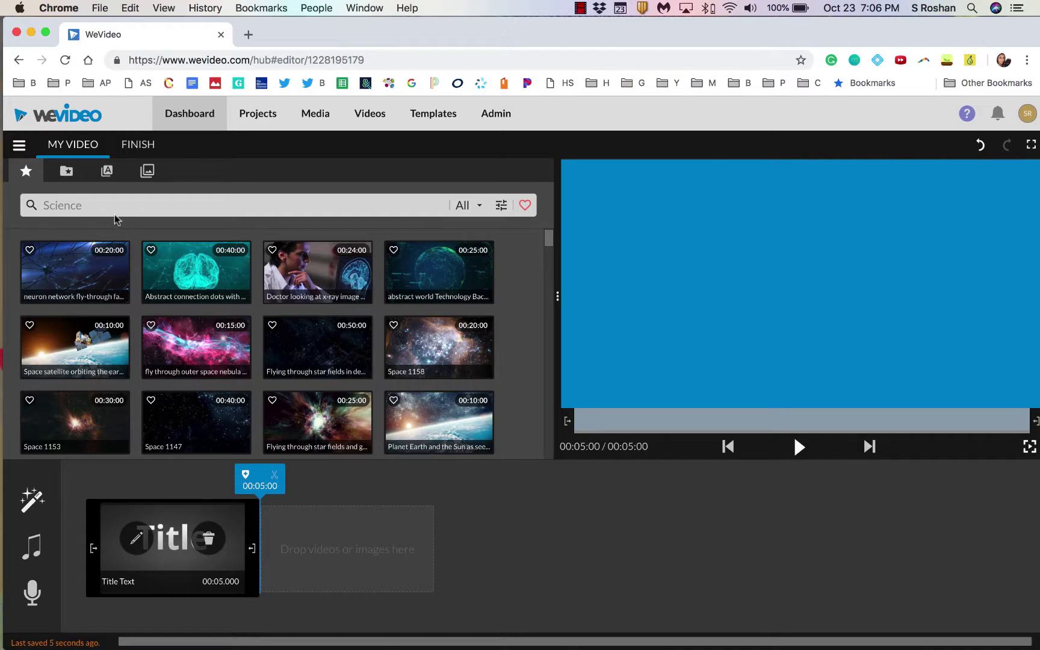
Step: Search the stock media for "thomas jefferson" and add the 20-second daytime clip "Cherry blossoms and Thomas Jefferson Memorial 5" after the title
{"action": "left_click", "coordinate": [27, 174]}
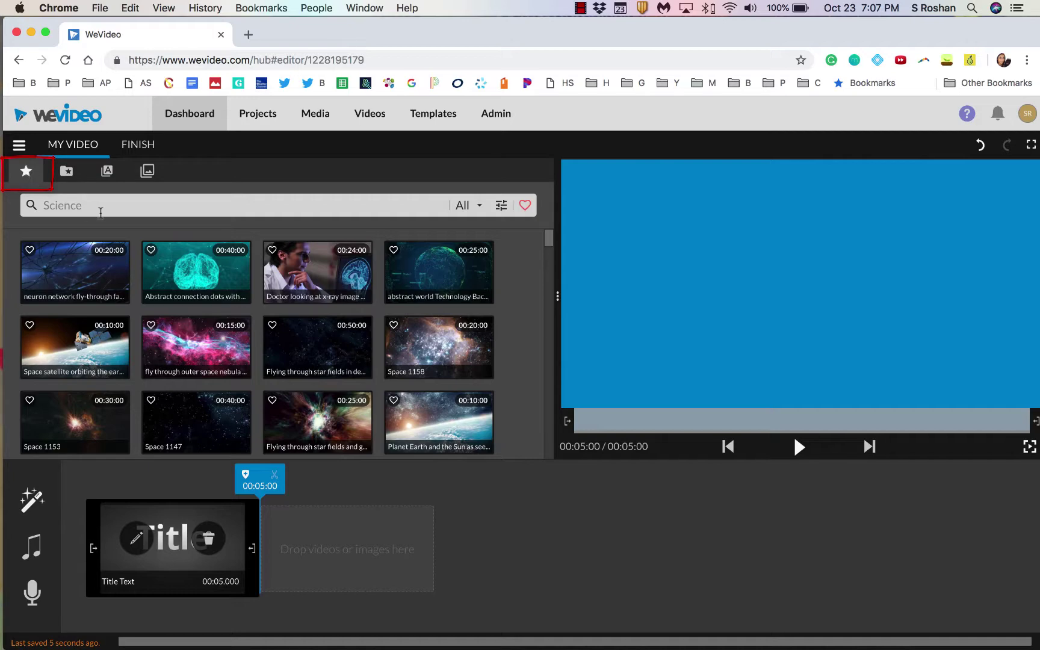
{"action": "type", "text": "thomas "}
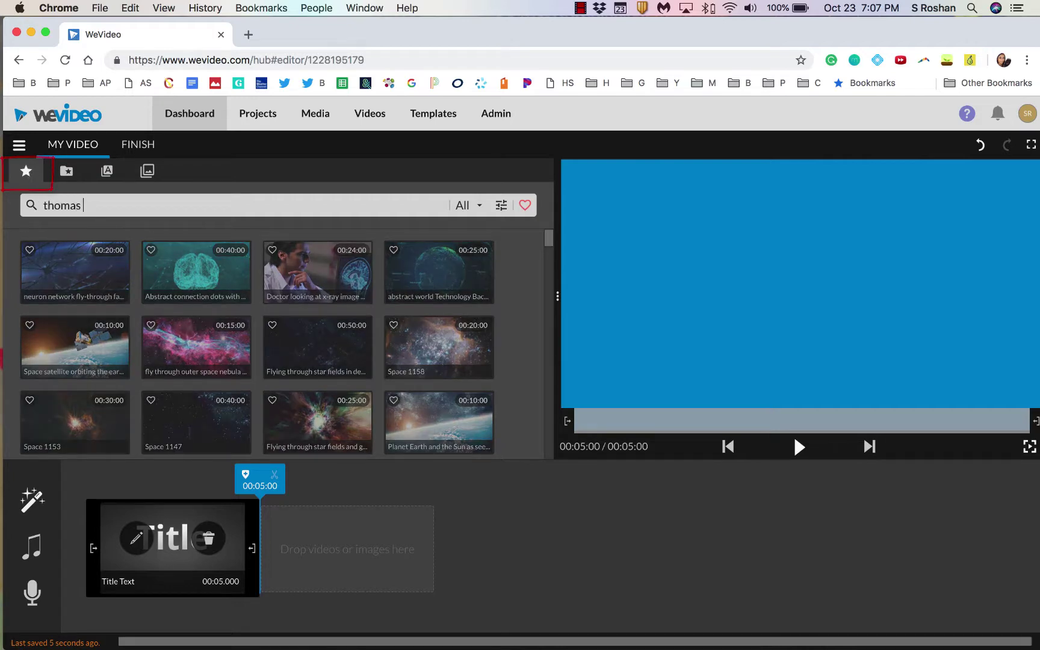
{"action": "type", "text": "jefferson"}
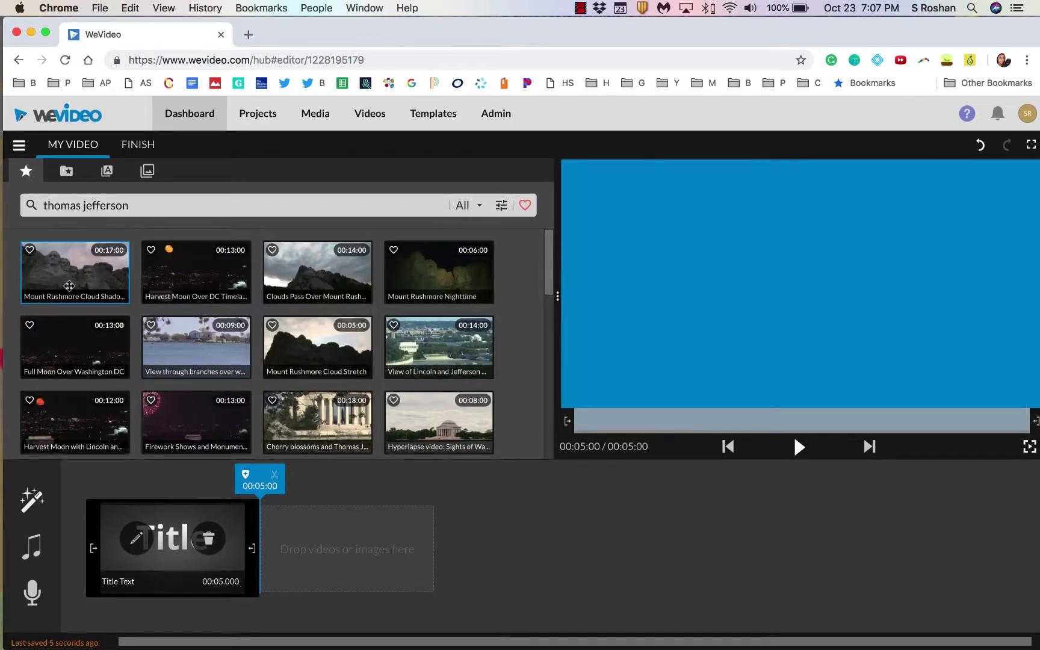
{"action": "scroll", "coordinate": [247, 364], "scroll_direction": "down", "scroll_amount": 10}
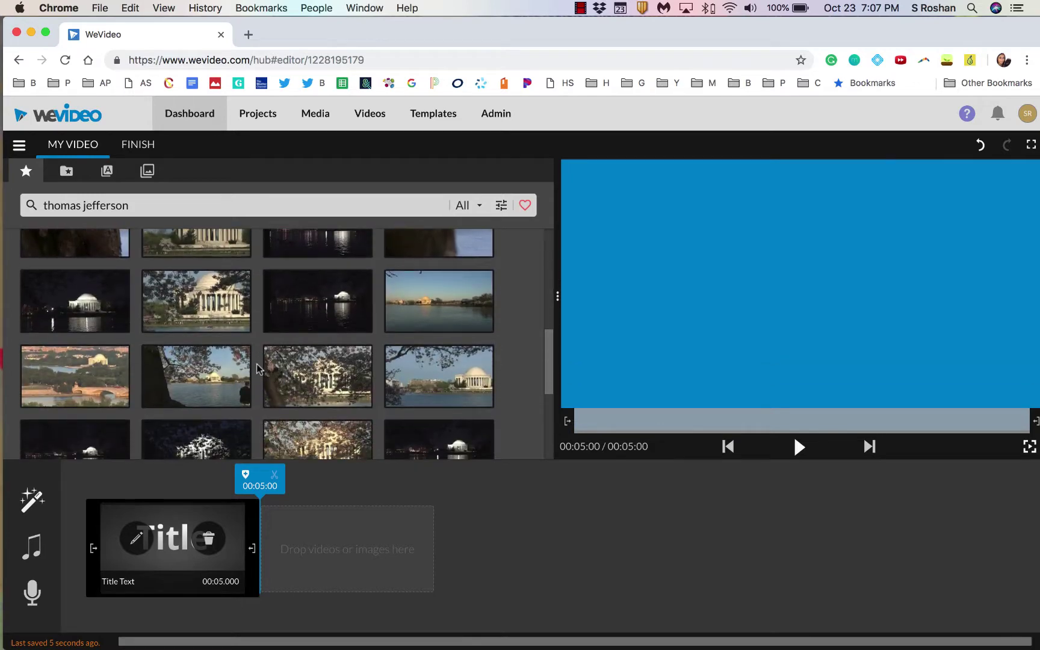
{"action": "scroll", "coordinate": [258, 369], "scroll_direction": "up", "scroll_amount": 1}
{"action": "left_click", "coordinate": [190, 301]}
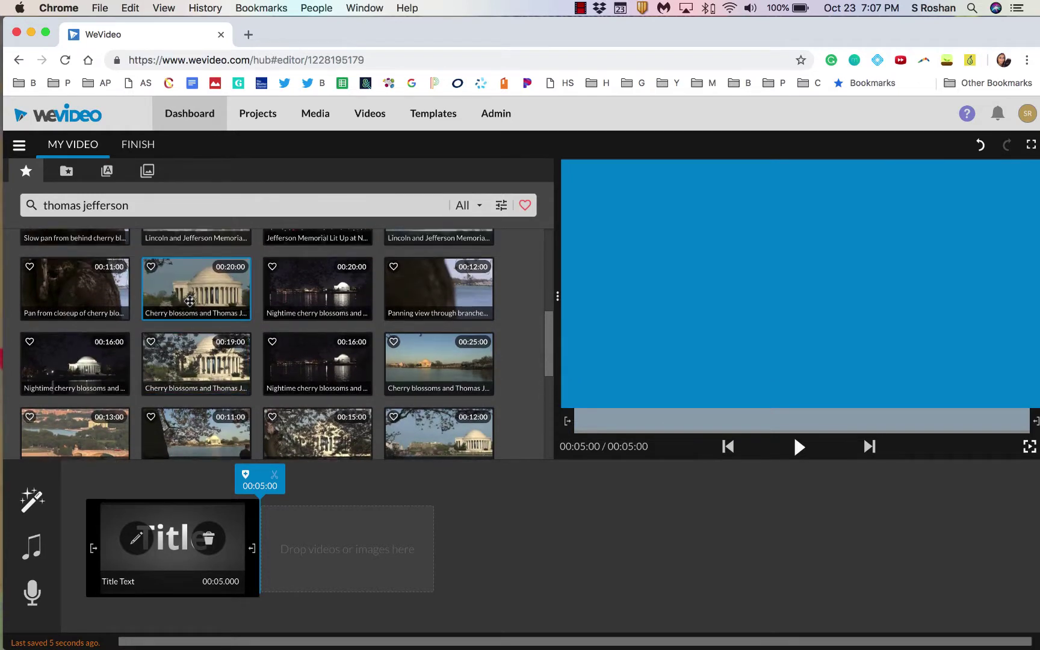
{"action": "left_click_drag", "start_coordinate": [190, 302], "coordinate": [347, 560]}
Step: Extend the end of the Thomas Jefferson Memorial clip to a duration of about 20.76 seconds
{"action": "left_click_drag", "start_coordinate": [260, 486], "coordinate": [332, 493]}
{"action": "mouse_move", "coordinate": [397, 587]}
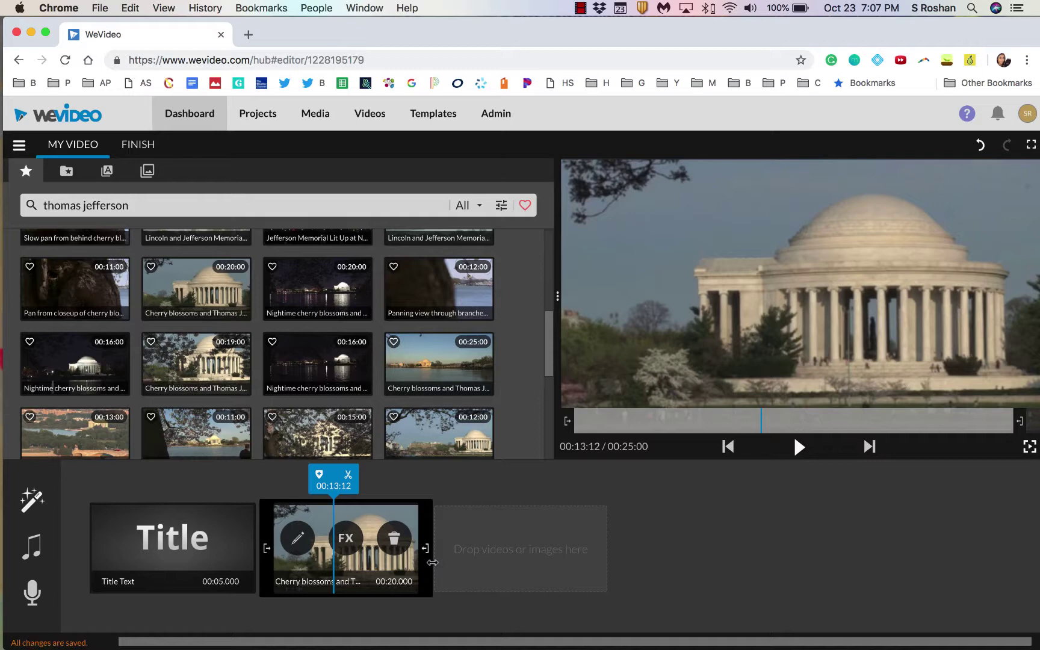
{"action": "left_click_drag", "start_coordinate": [432, 563], "coordinate": [439, 563]}
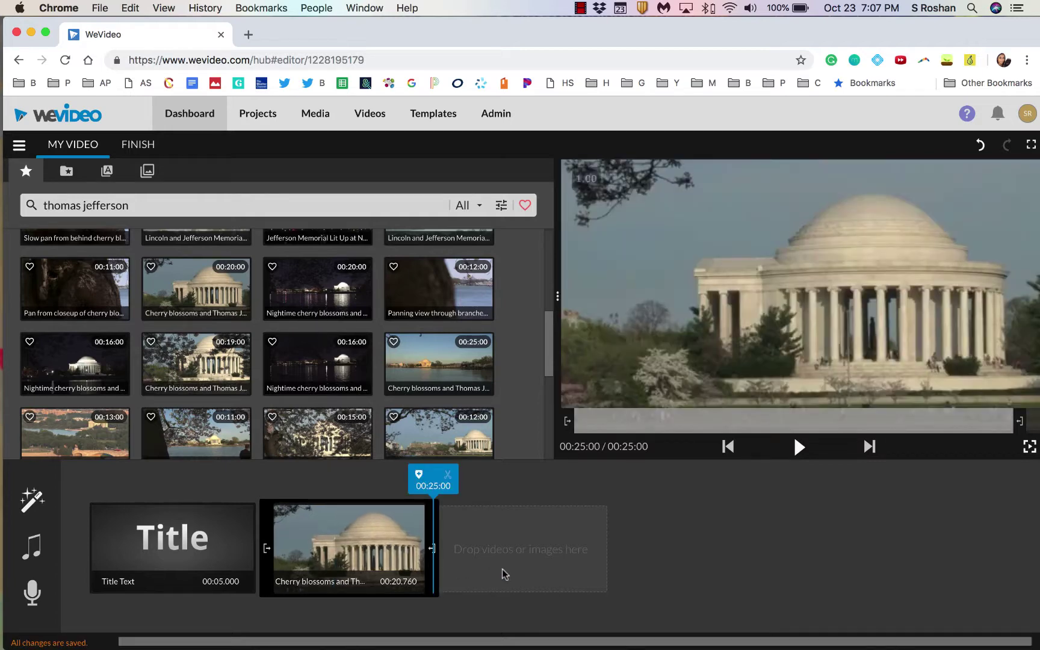
{"action": "left_click_drag", "start_coordinate": [432, 571], "coordinate": [494, 583]}
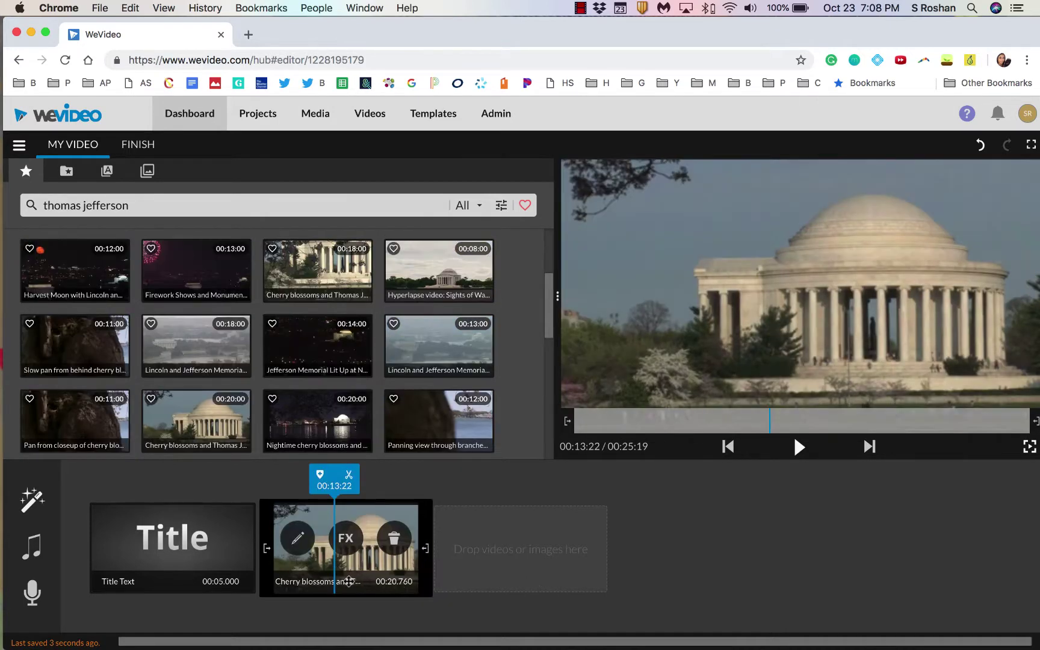
{"action": "left_click", "coordinate": [445, 582]}
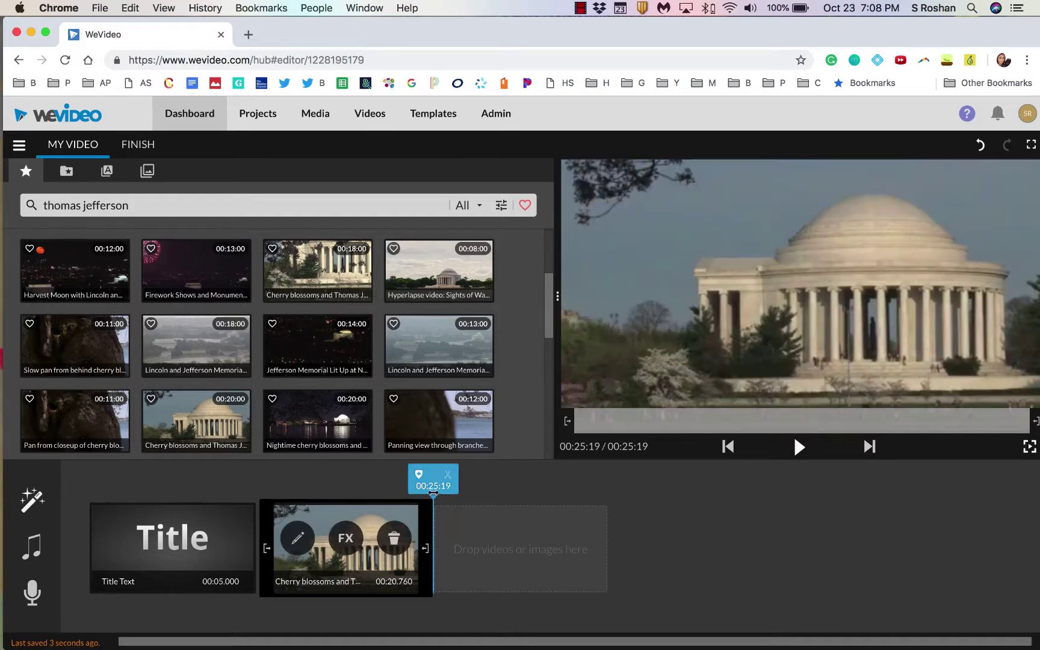
Step: Reposition the Thomas Jefferson Memorial clip within the frame to about x -23, y -2, with its scale reset to 1
{"action": "left_click_drag", "start_coordinate": [283, 491], "coordinate": [344, 488]}
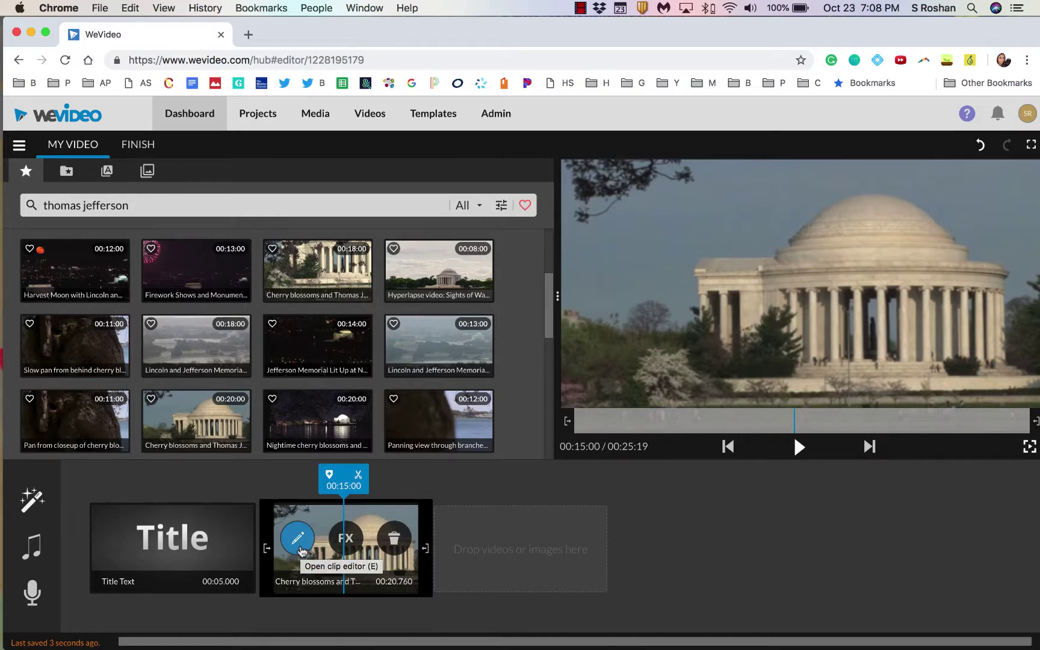
{"action": "left_click", "coordinate": [299, 544]}
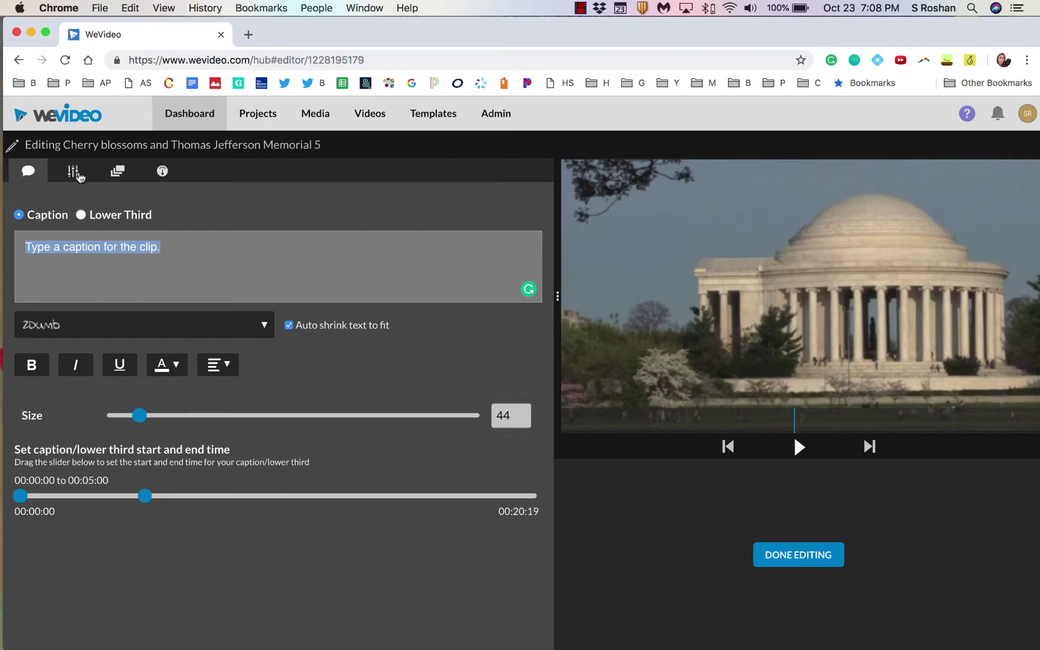
{"action": "left_click", "coordinate": [74, 173]}
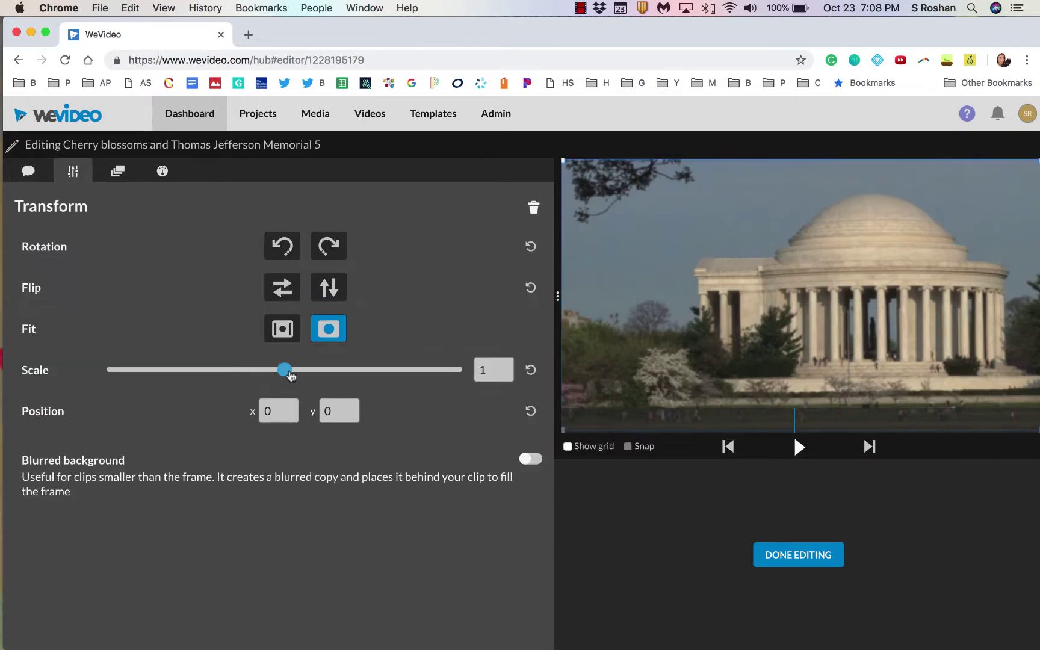
{"action": "left_click_drag", "start_coordinate": [286, 370], "coordinate": [322, 378]}
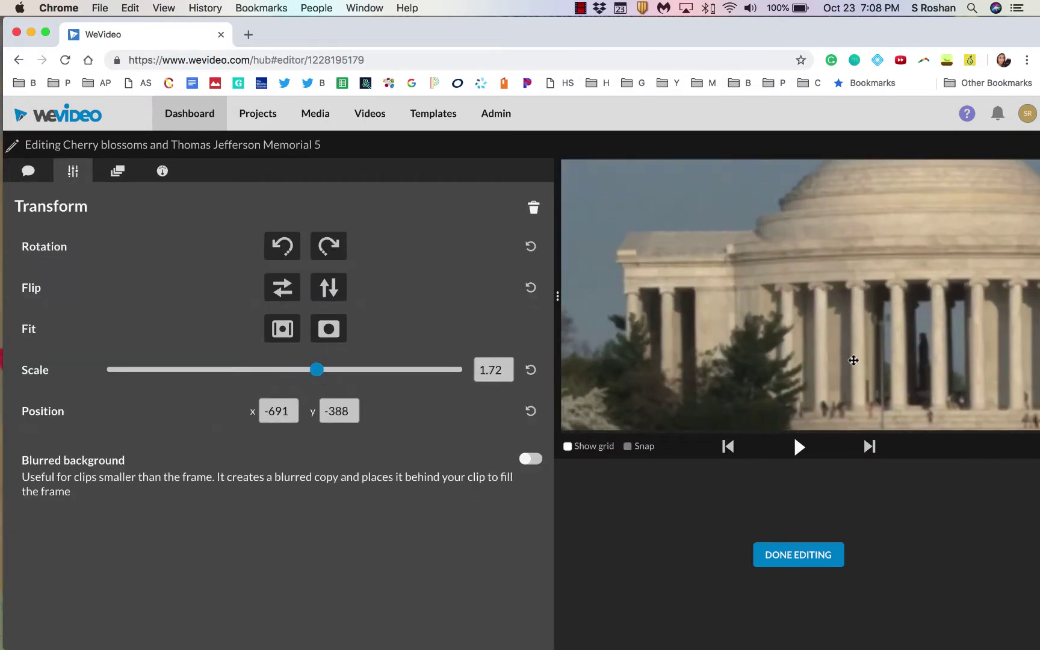
{"action": "left_click_drag", "start_coordinate": [853, 360], "coordinate": [764, 334]}
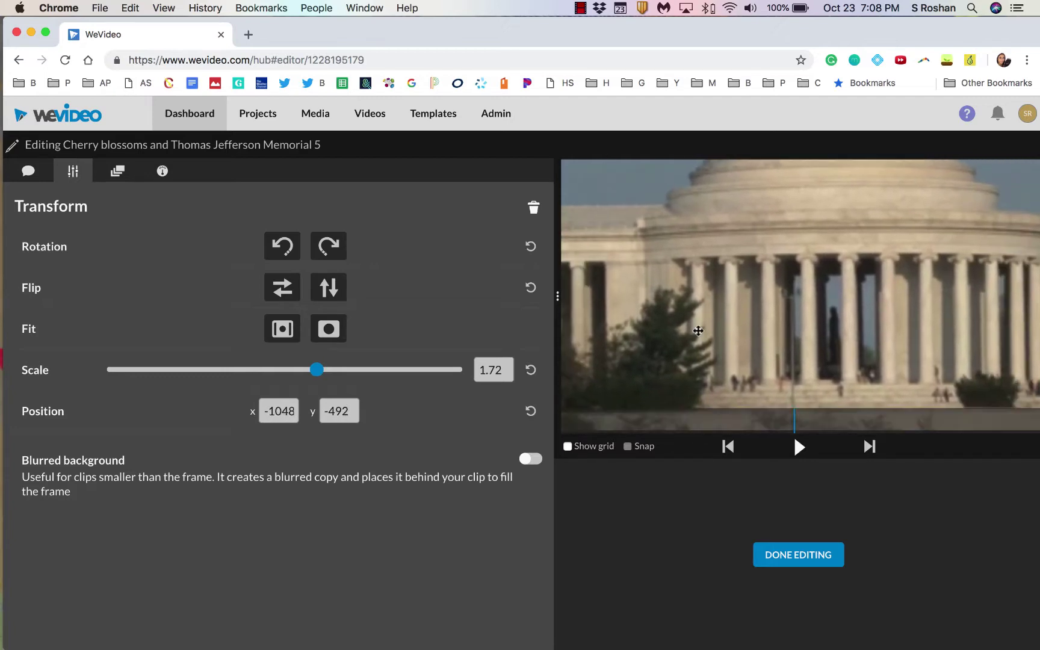
{"action": "left_click_drag", "start_coordinate": [304, 371], "coordinate": [272, 371]}
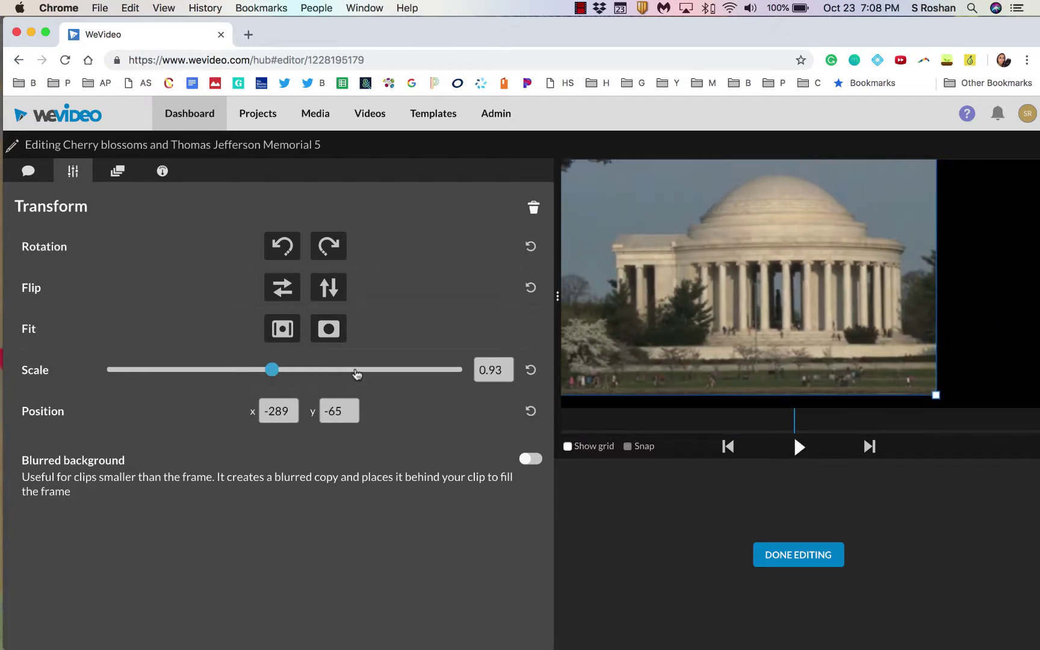
{"action": "left_click", "coordinate": [530, 373]}
Step: Try rotating the Thomas Jefferson Memorial clip a quarter turn clockwise and turn it back upright
{"action": "left_click", "coordinate": [329, 248]}
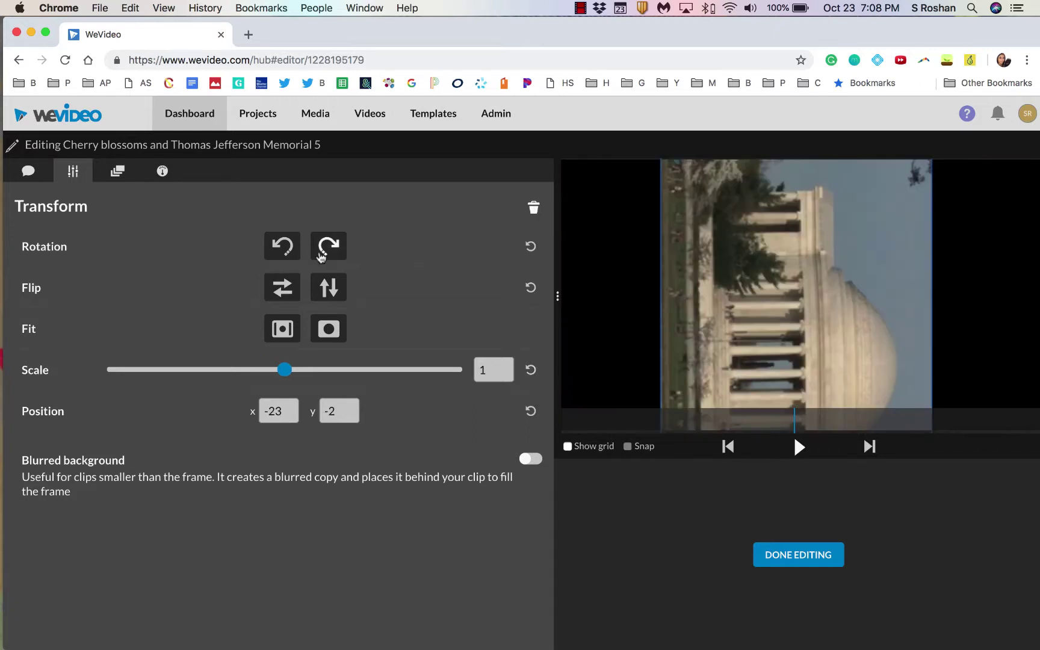
{"action": "left_click", "coordinate": [278, 252]}
Step: Animate the Thomas Jefferson Memorial clip to end at scale 2 and position x -954, y -934, and finish editing
{"action": "left_click", "coordinate": [118, 174]}
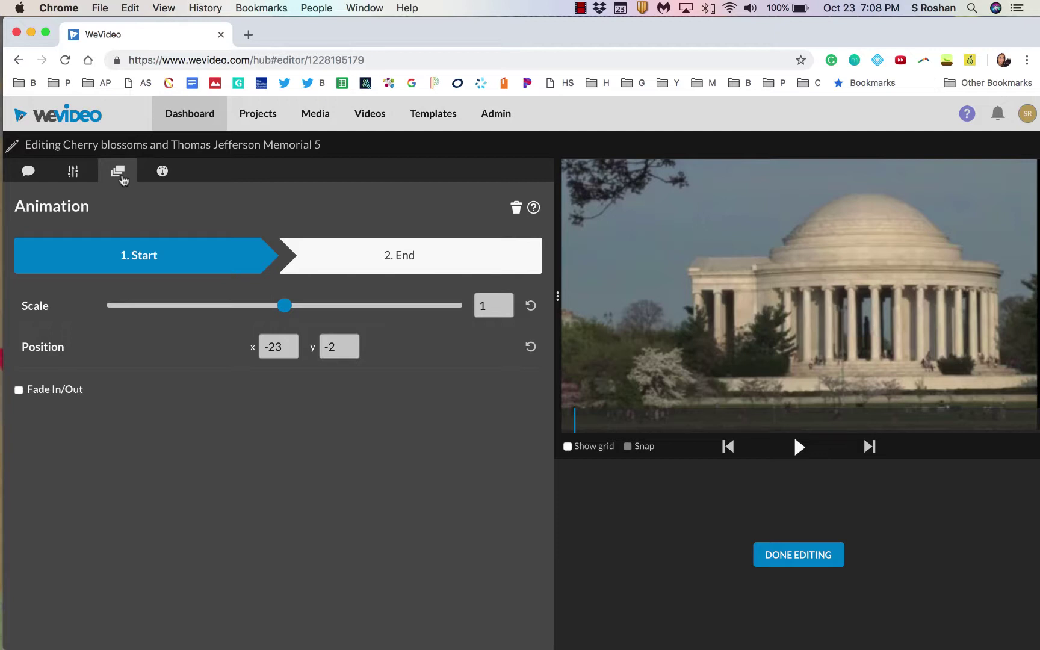
{"action": "left_click", "coordinate": [401, 272]}
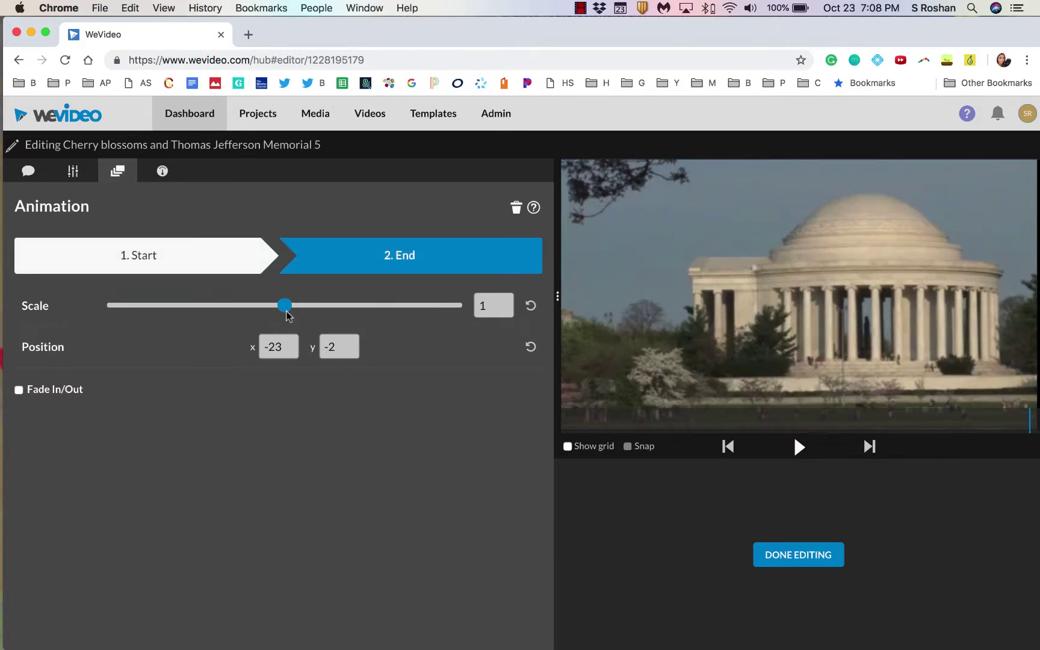
{"action": "left_click_drag", "start_coordinate": [285, 306], "coordinate": [330, 306]}
{"action": "left_click_drag", "start_coordinate": [748, 323], "coordinate": [754, 223]}
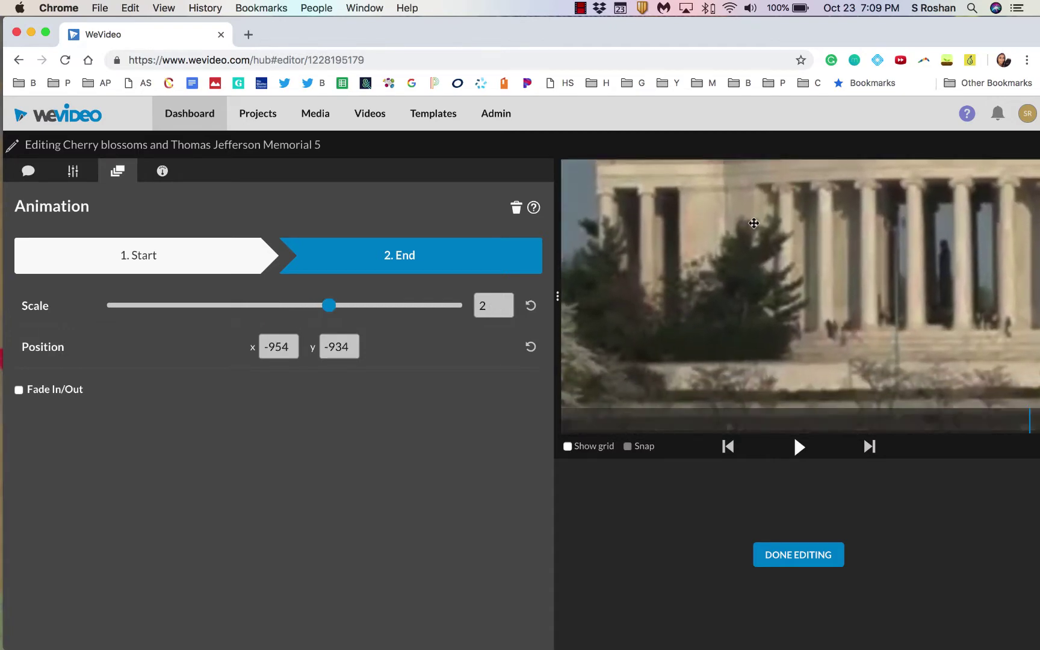
{"action": "left_click", "coordinate": [823, 567]}
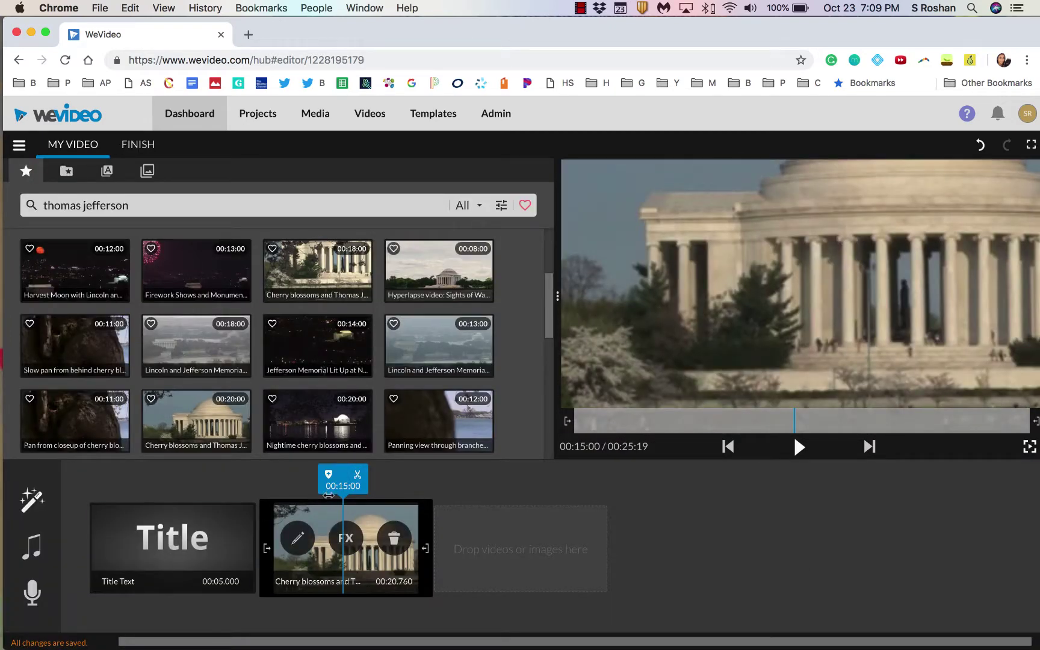
Step: Preview the zoom animation by playing the video from the start of the Thomas Jefferson Memorial clip for several seconds
{"action": "left_click_drag", "start_coordinate": [328, 494], "coordinate": [258, 494]}
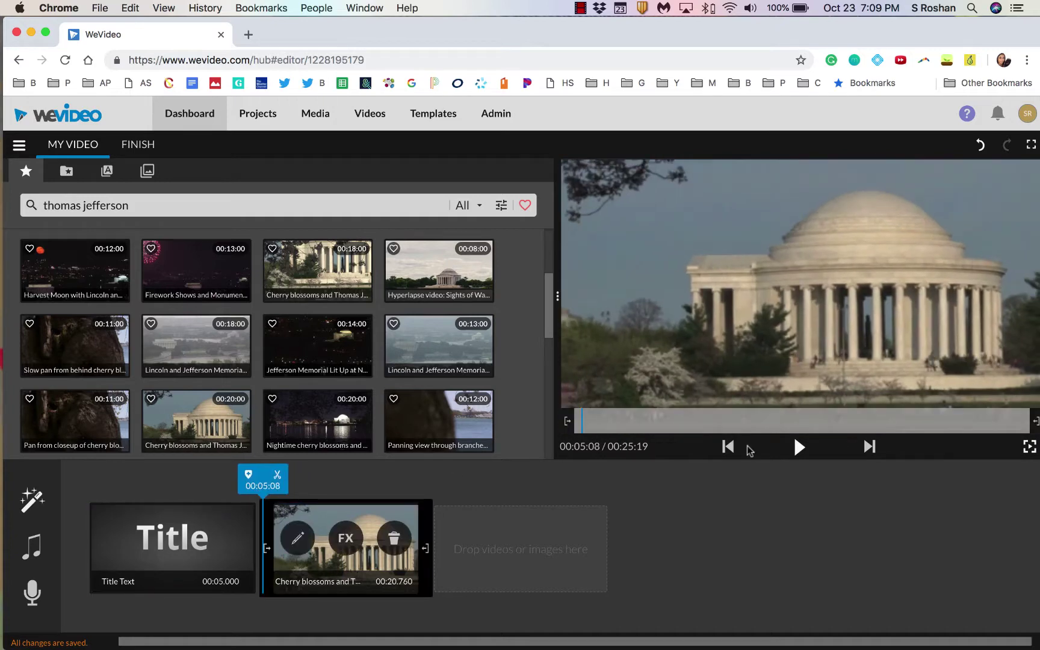
{"action": "left_click", "coordinate": [799, 447]}
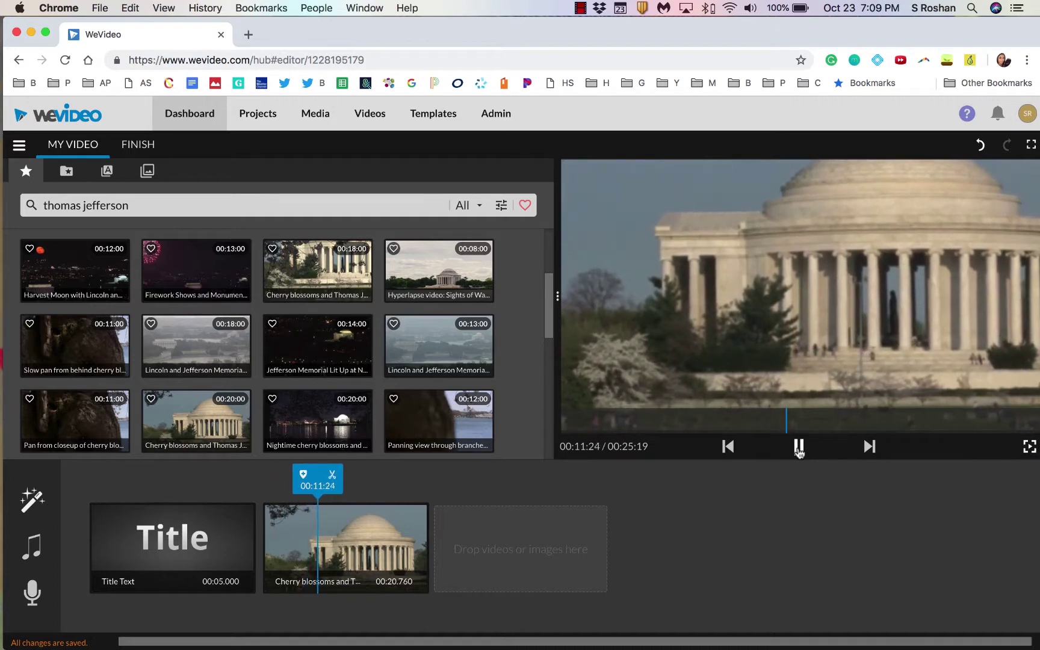
{"action": "left_click", "coordinate": [799, 448]}
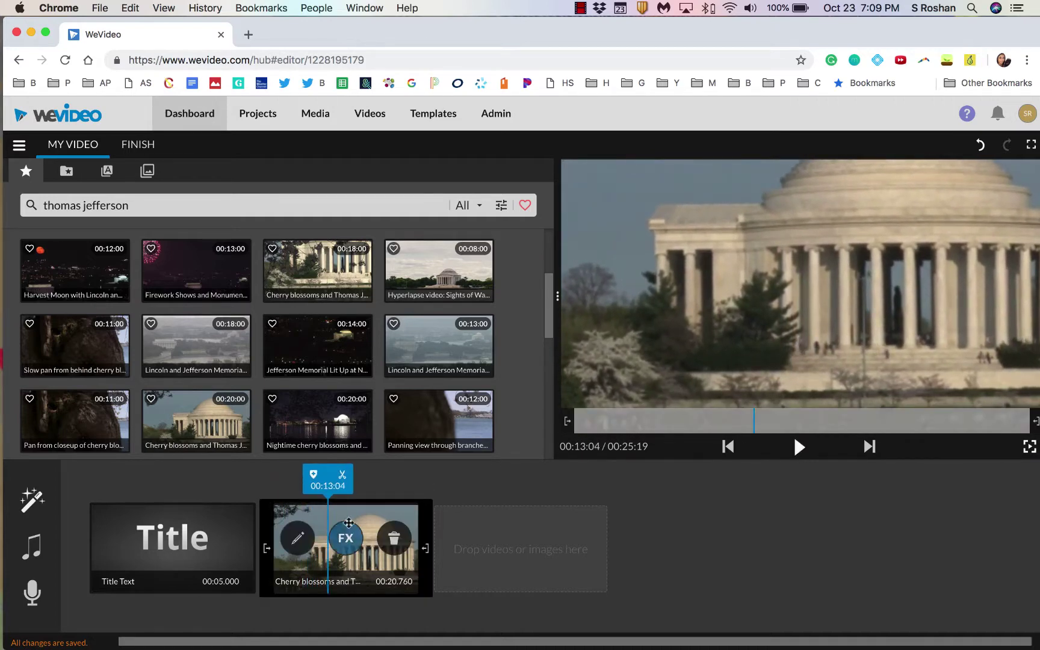
Step: Review the Thomas Jefferson Memorial clip's start and end animation, speed and caption settings, and leave the clip editor
{"action": "left_click", "coordinate": [295, 533]}
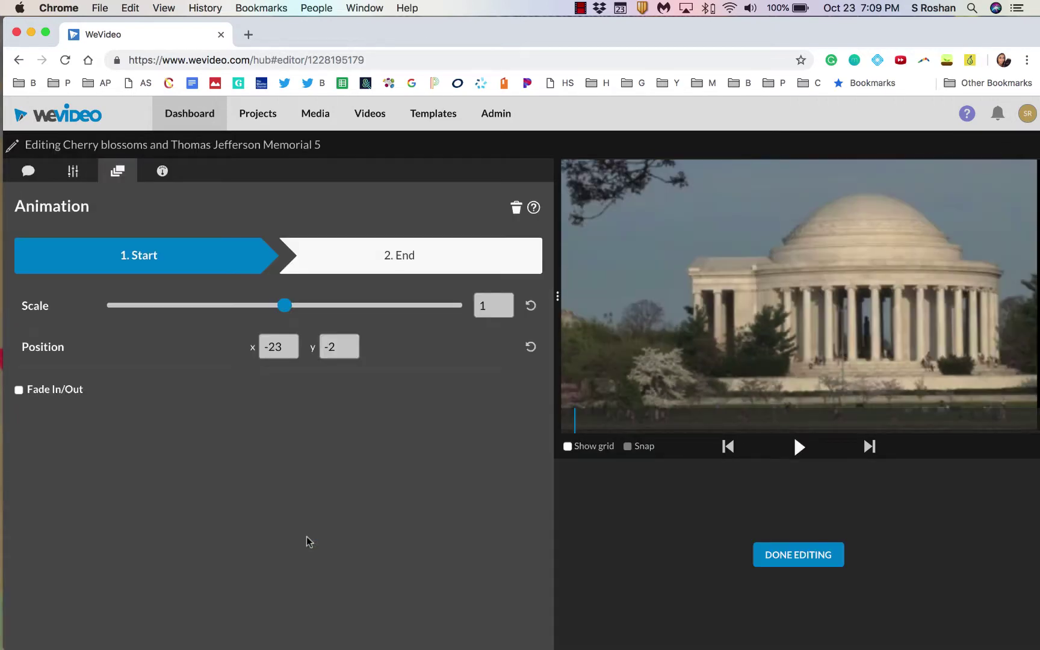
{"action": "left_click", "coordinate": [347, 277]}
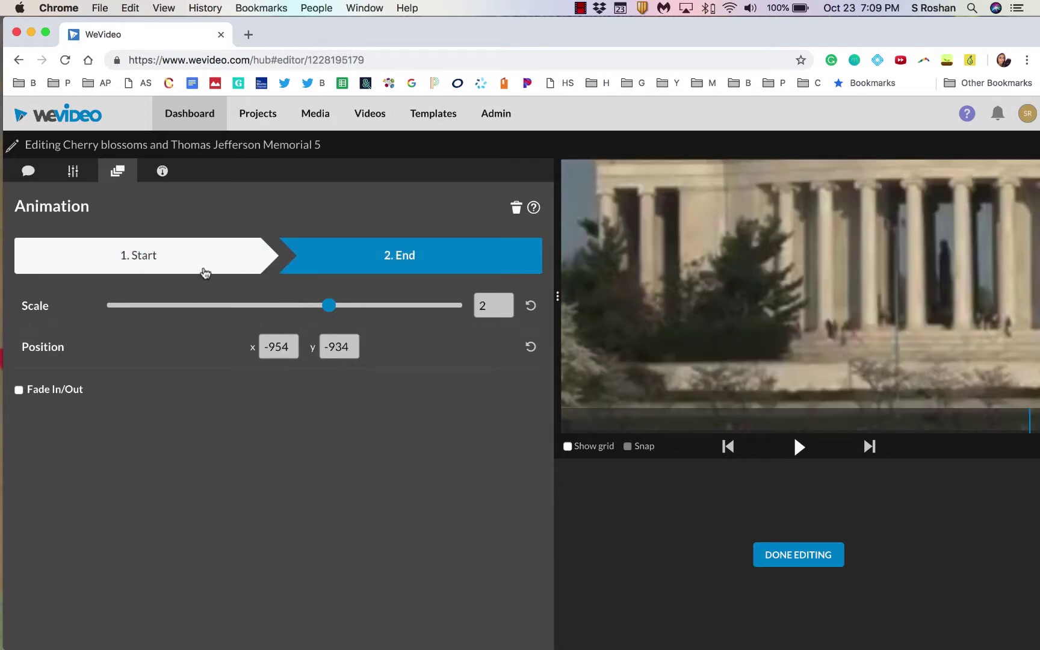
{"action": "left_click", "coordinate": [205, 273]}
{"action": "left_click", "coordinate": [165, 173]}
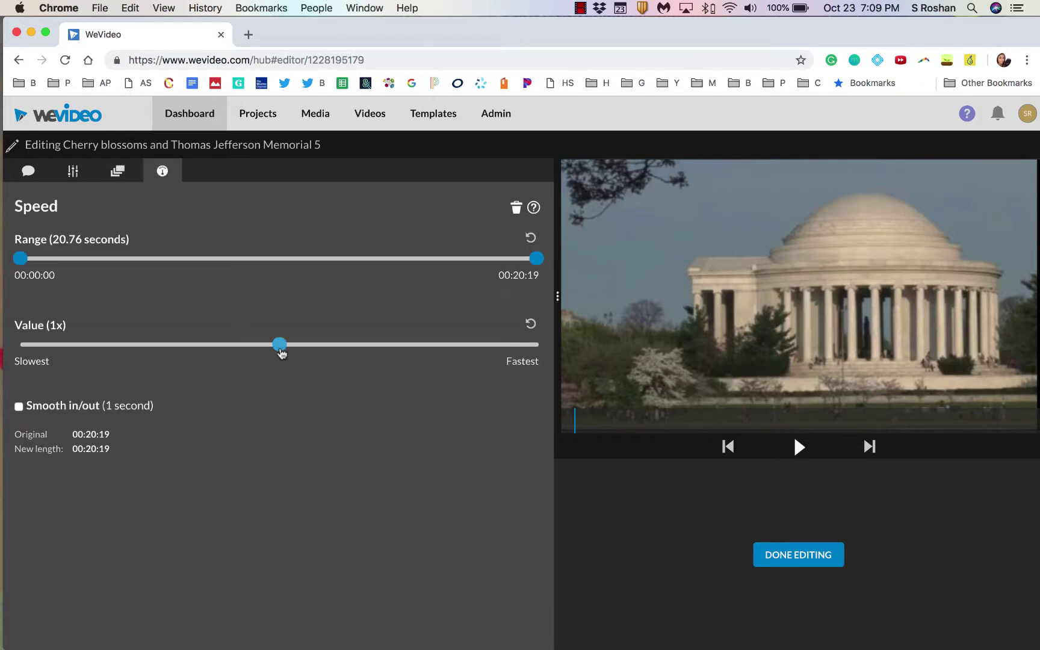
{"action": "left_click", "coordinate": [28, 173]}
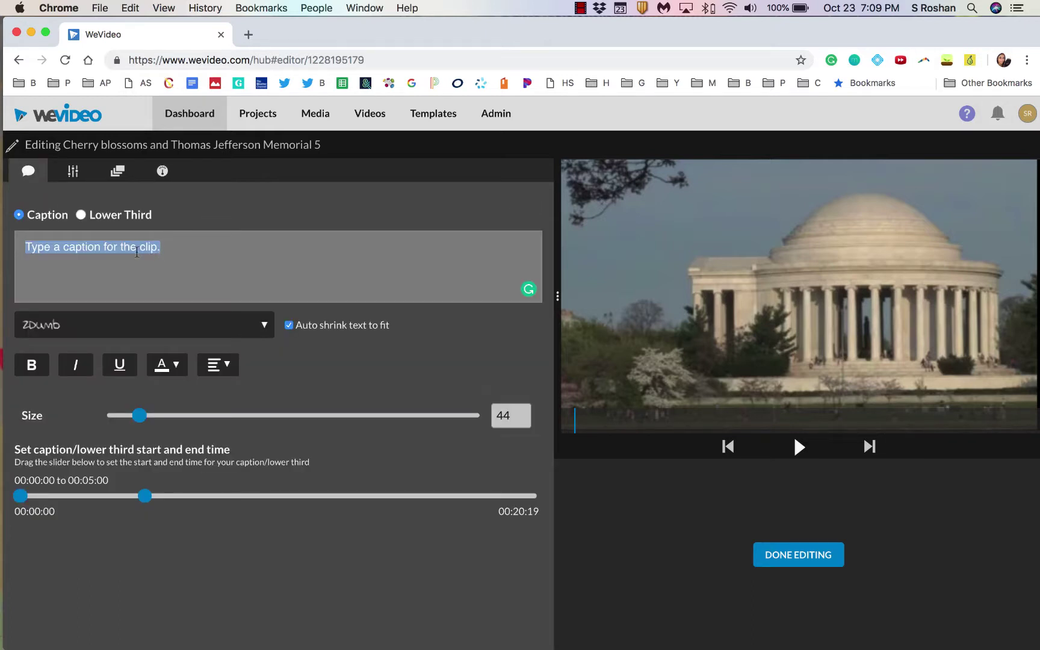
{"action": "left_click", "coordinate": [809, 559]}
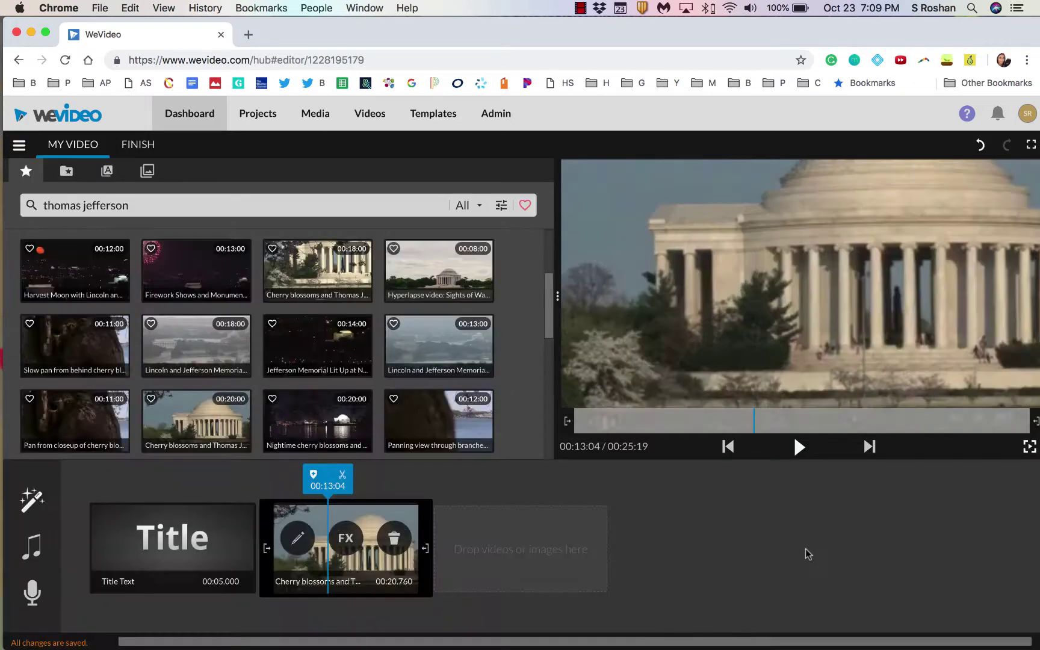
{"action": "left_click", "coordinate": [297, 539]}
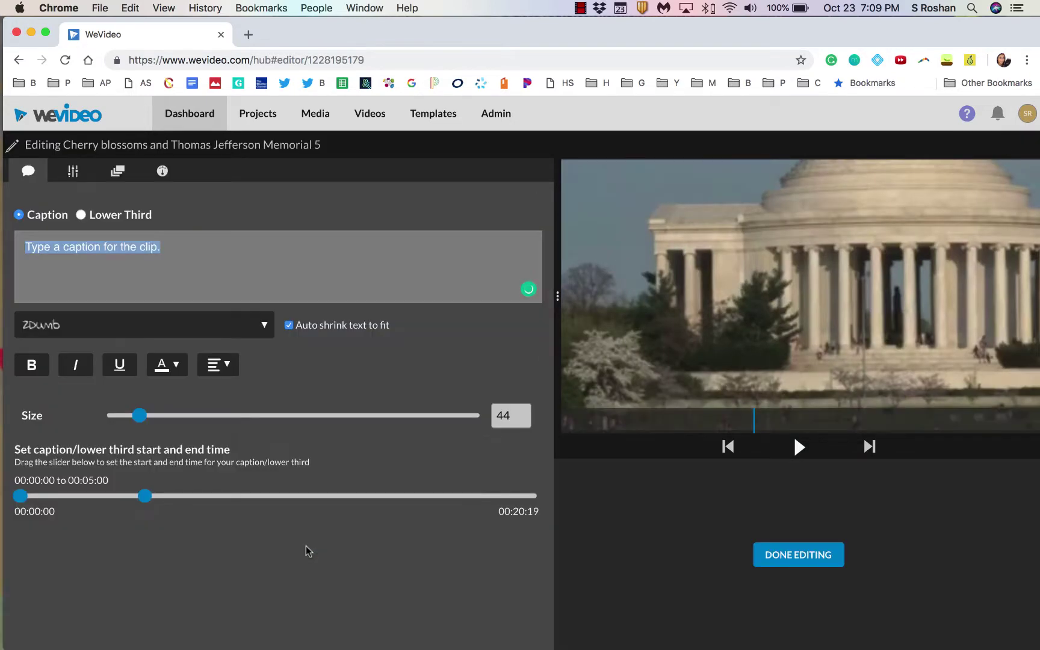
{"action": "left_click", "coordinate": [756, 545]}
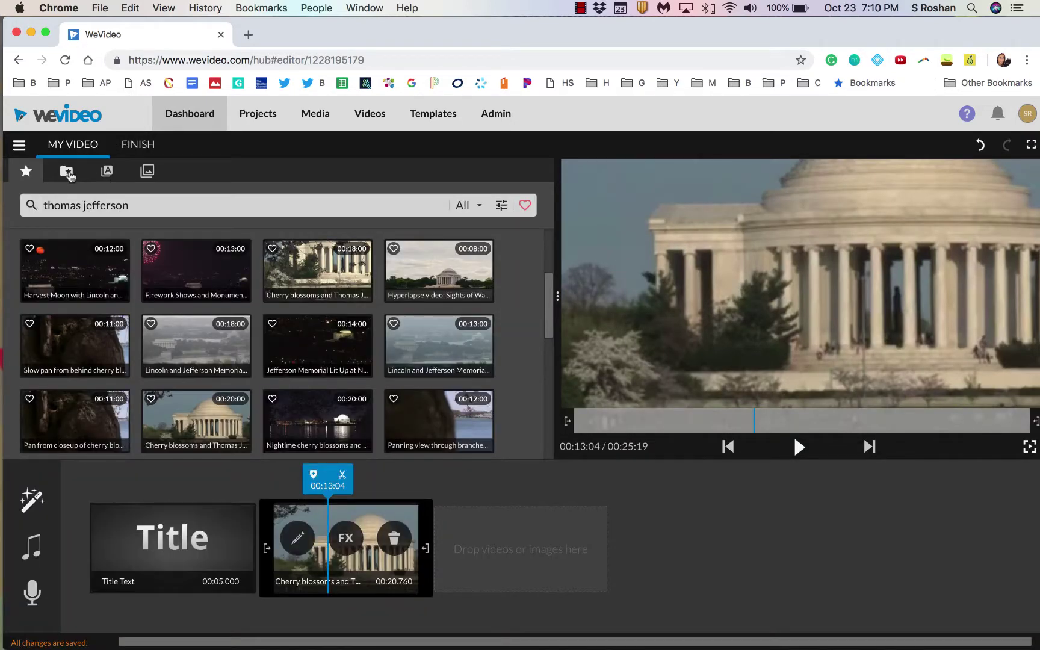
Step: Look at the media import options and add the "hand" clip from My media after the Thomas Jefferson Memorial clip
{"action": "left_click", "coordinate": [68, 173]}
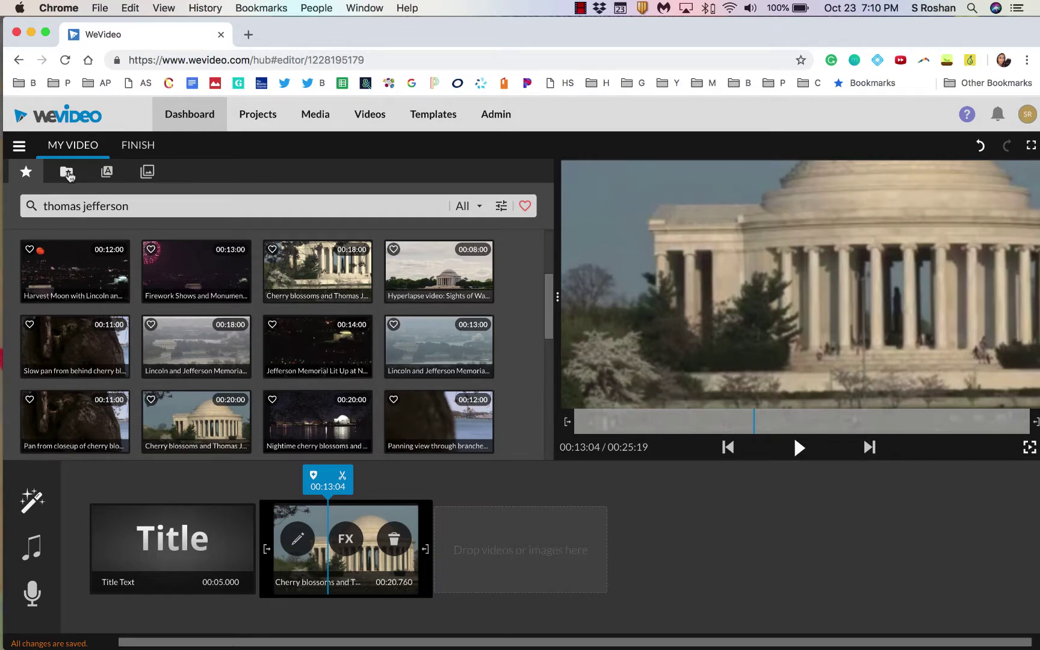
{"action": "left_click", "coordinate": [153, 197]}
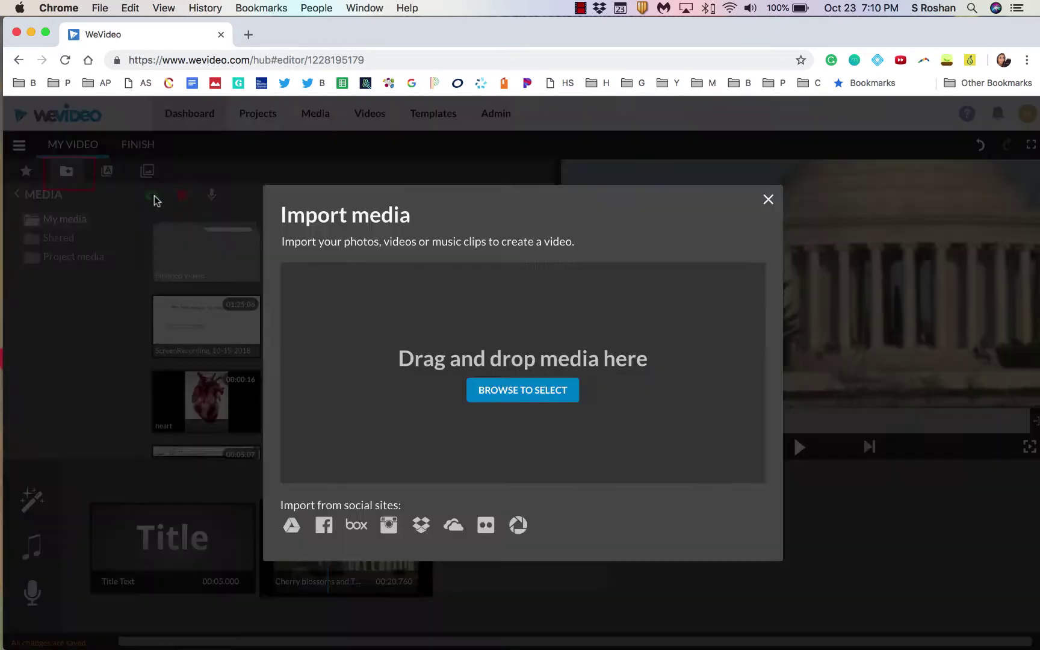
{"action": "left_click", "coordinate": [552, 402]}
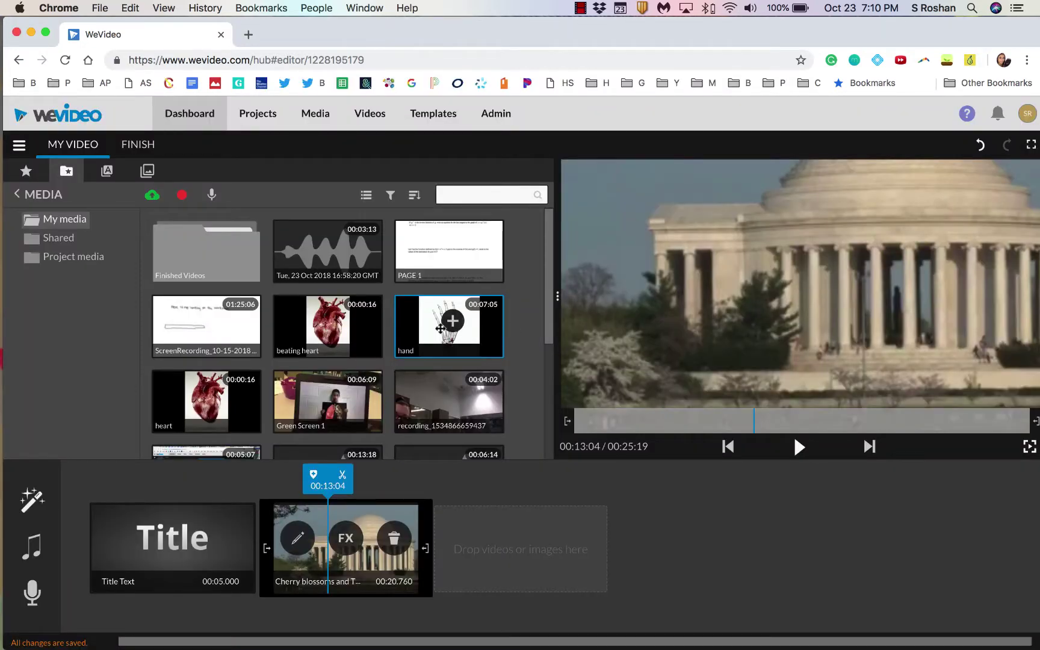
{"action": "left_click_drag", "start_coordinate": [431, 330], "coordinate": [491, 565]}
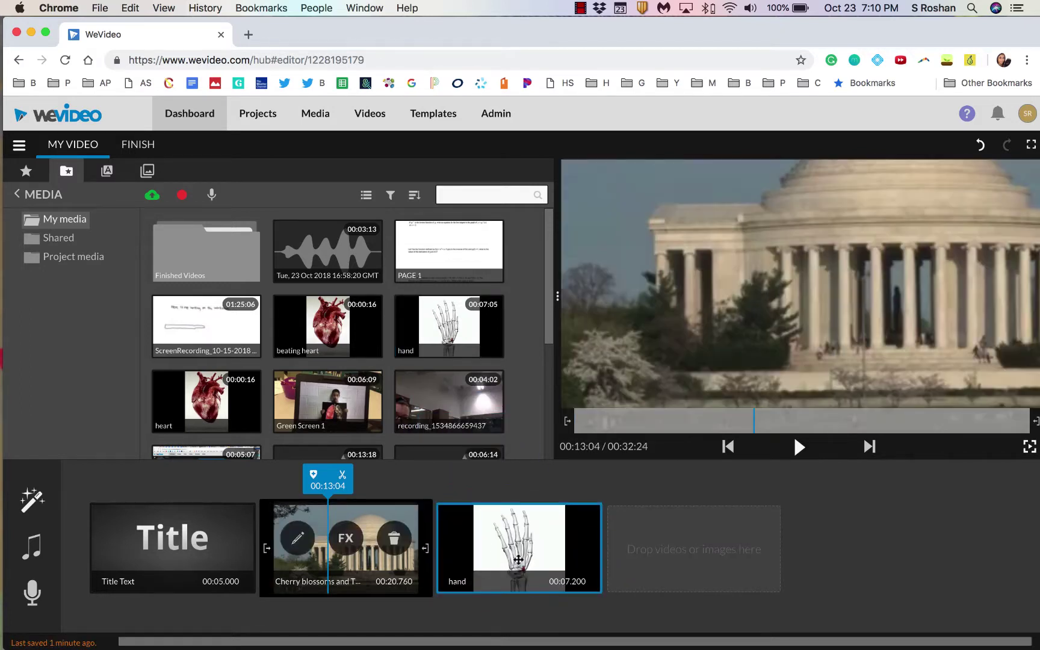
{"action": "left_click_drag", "start_coordinate": [491, 499], "coordinate": [547, 499]}
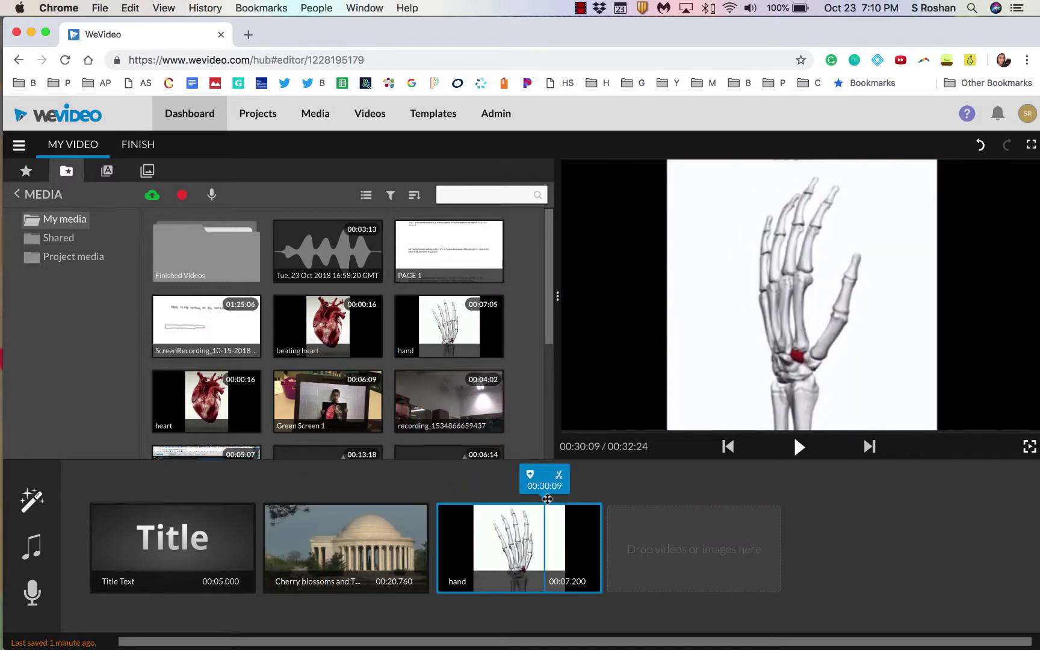
Step: Look at the hand clip's caption settings and set the clip's duration to about 7.12 seconds by adjusting its end
{"action": "mouse_move", "coordinate": [499, 514]}
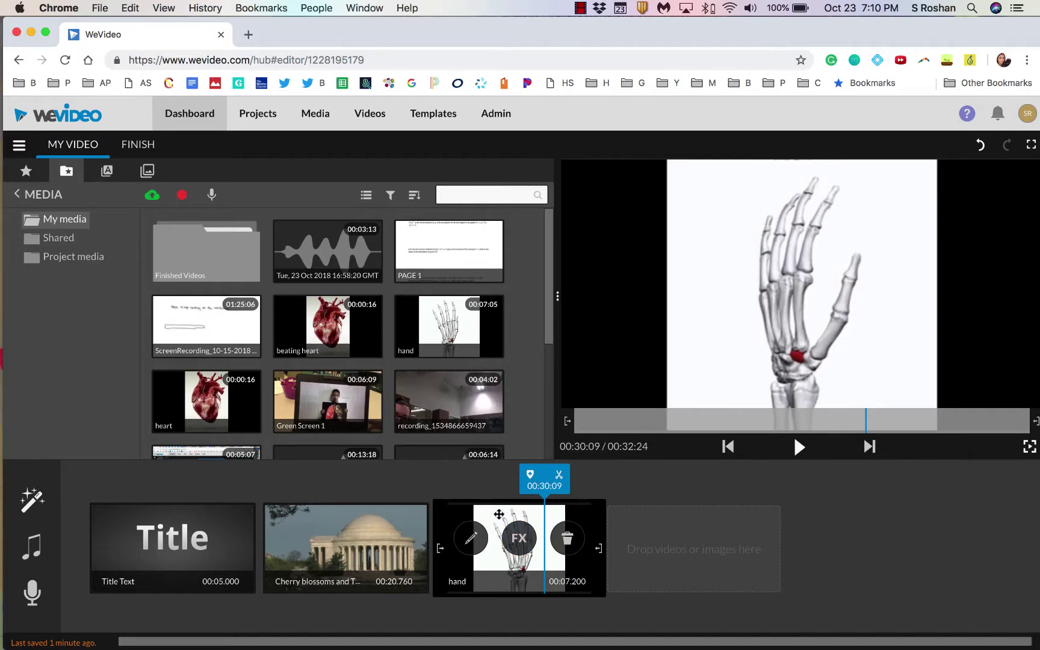
{"action": "left_click", "coordinate": [471, 538]}
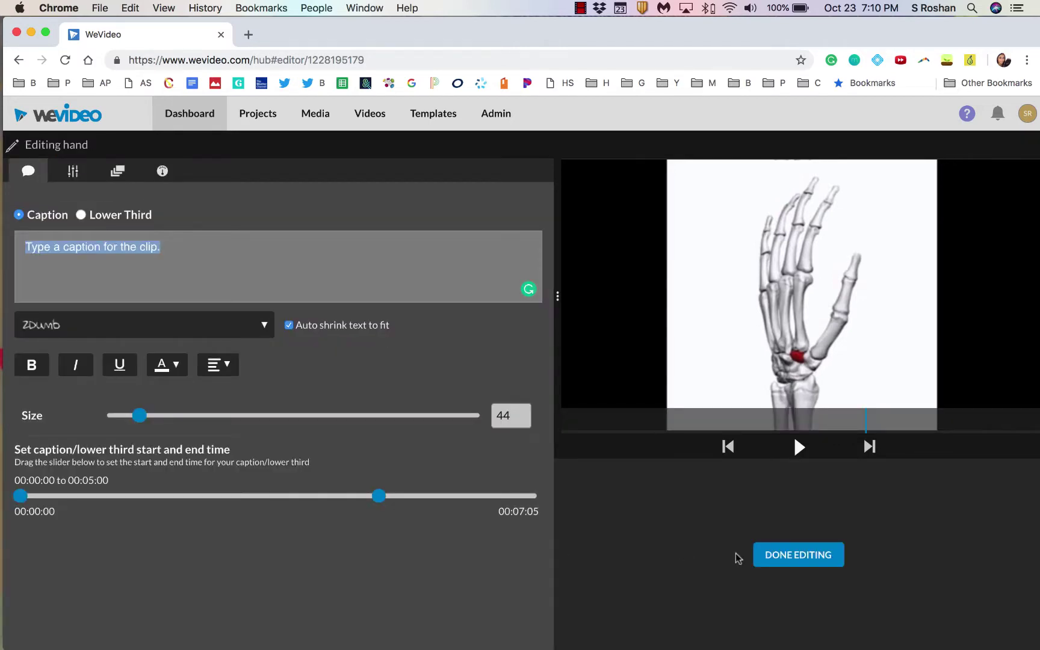
{"action": "left_click", "coordinate": [804, 557]}
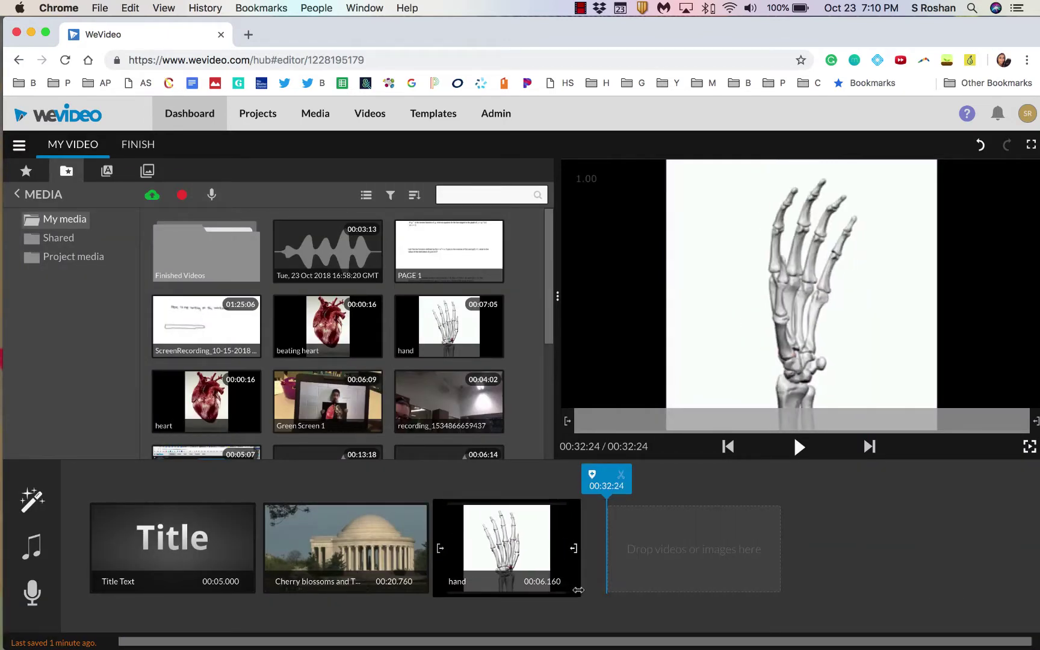
{"action": "left_click_drag", "start_coordinate": [601, 589], "coordinate": [605, 589]}
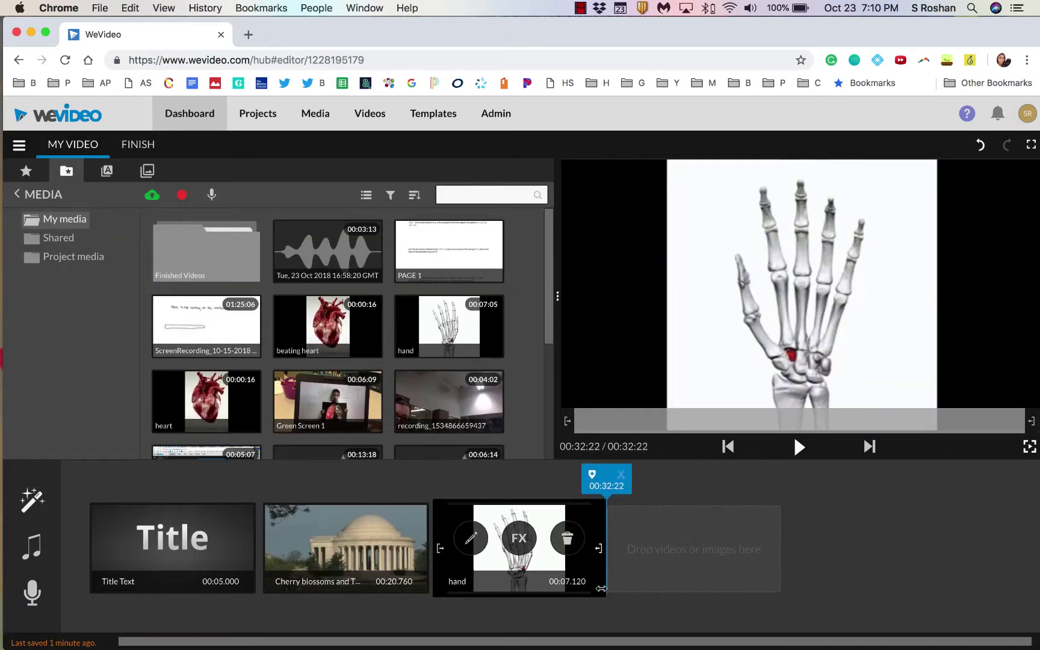
Step: Add the "Step tilt - Lower Third" motion text to the storyboard after the hand clip
{"action": "left_click", "coordinate": [106, 172]}
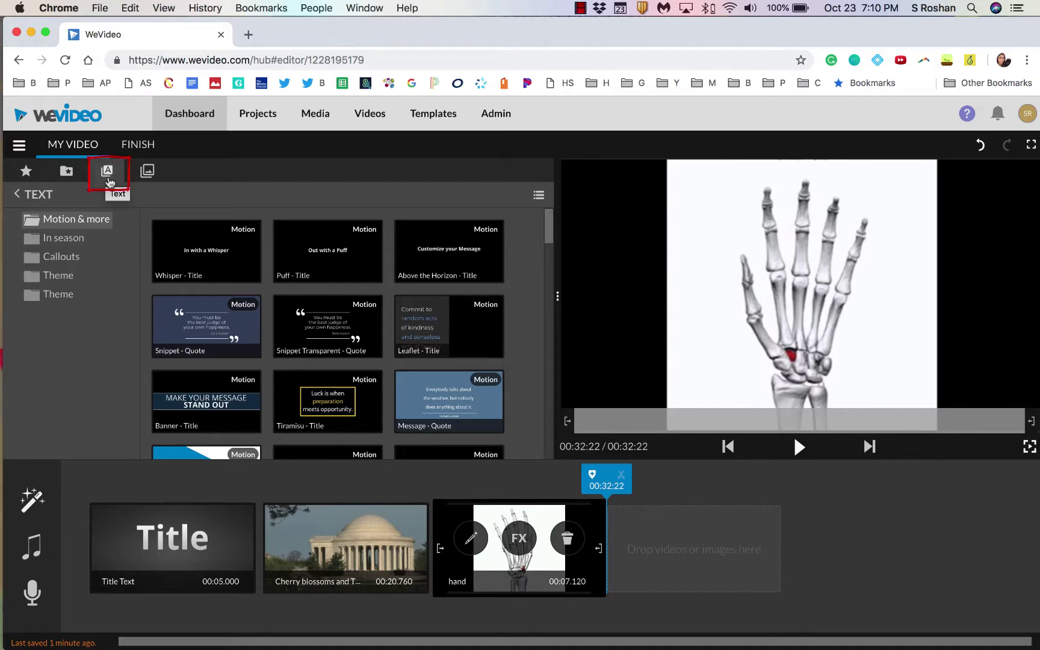
{"action": "scroll", "coordinate": [329, 338], "scroll_direction": "down", "scroll_amount": 4}
{"action": "scroll", "coordinate": [323, 372], "scroll_direction": "up", "scroll_amount": 2}
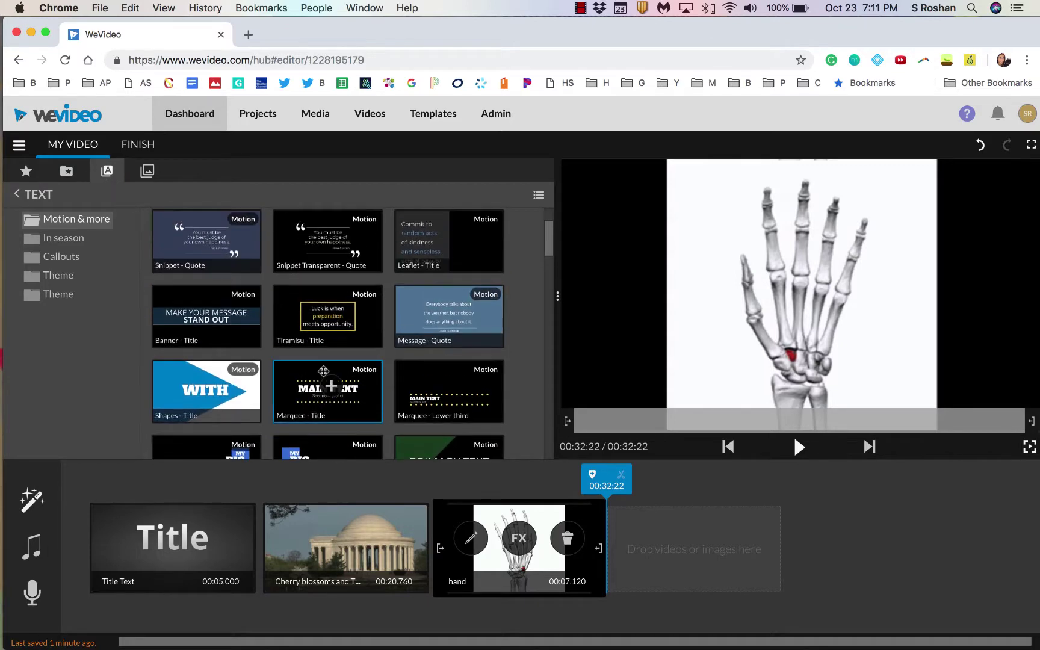
{"action": "scroll", "coordinate": [325, 371], "scroll_direction": "down", "scroll_amount": 3}
{"action": "left_click_drag", "start_coordinate": [449, 241], "coordinate": [663, 551]}
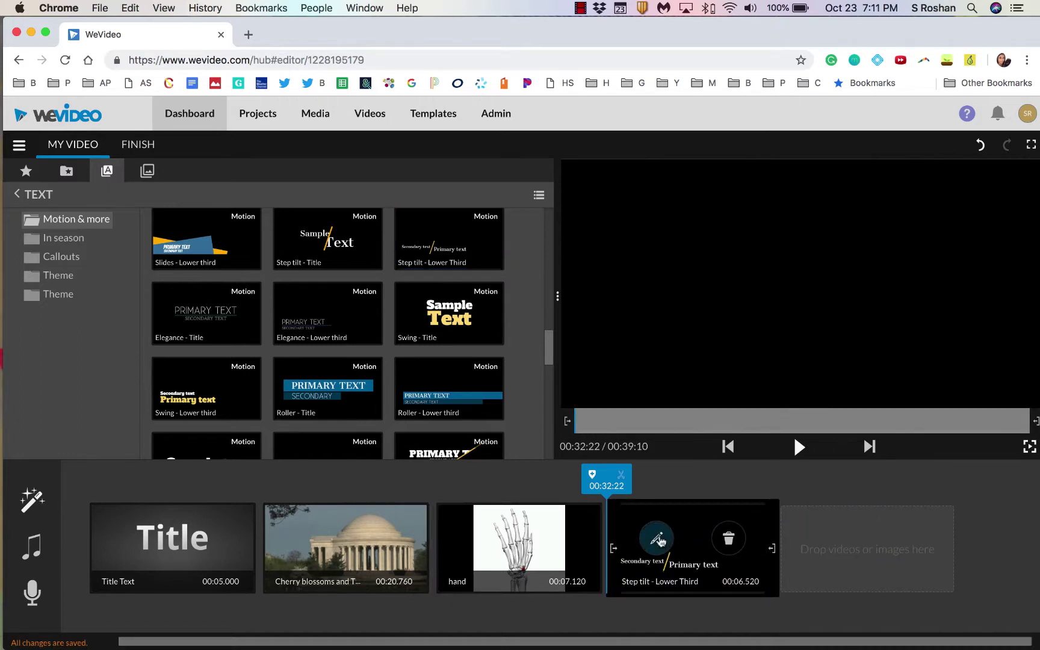
Step: Set the "Step tilt - Lower Third" motion text's secondary text to "The" and its primary text to "End", and finish editing it
{"action": "left_click", "coordinate": [659, 535]}
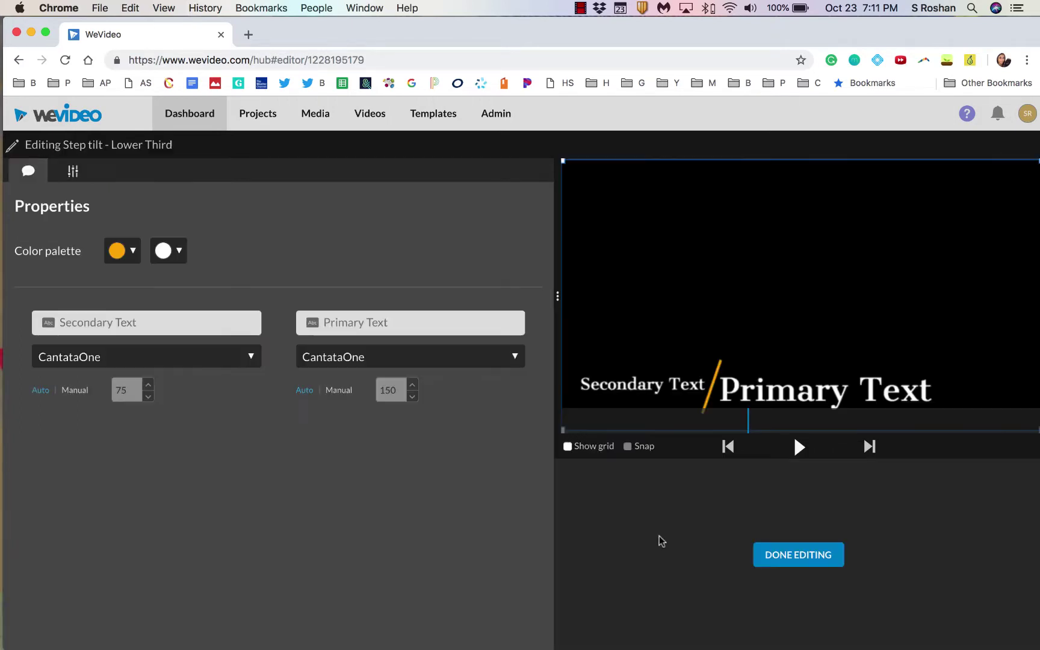
{"action": "left_click", "coordinate": [149, 323]}
{"action": "key", "text": "super+a"}
{"action": "type", "text": "he"}
{"action": "left_click", "coordinate": [377, 322]}
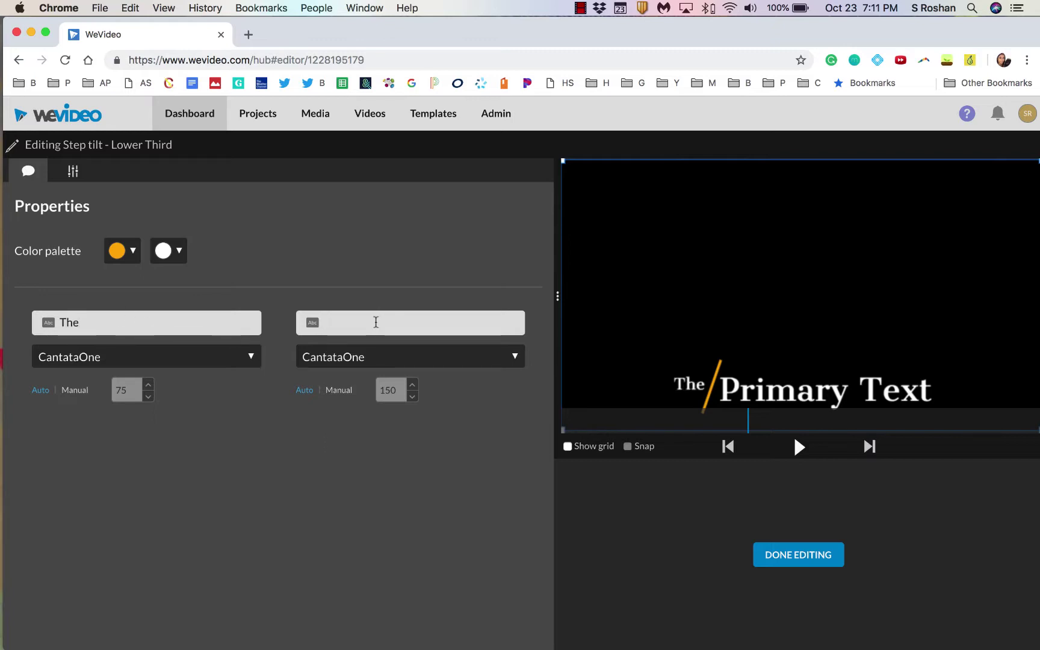
{"action": "type", "text": "End"}
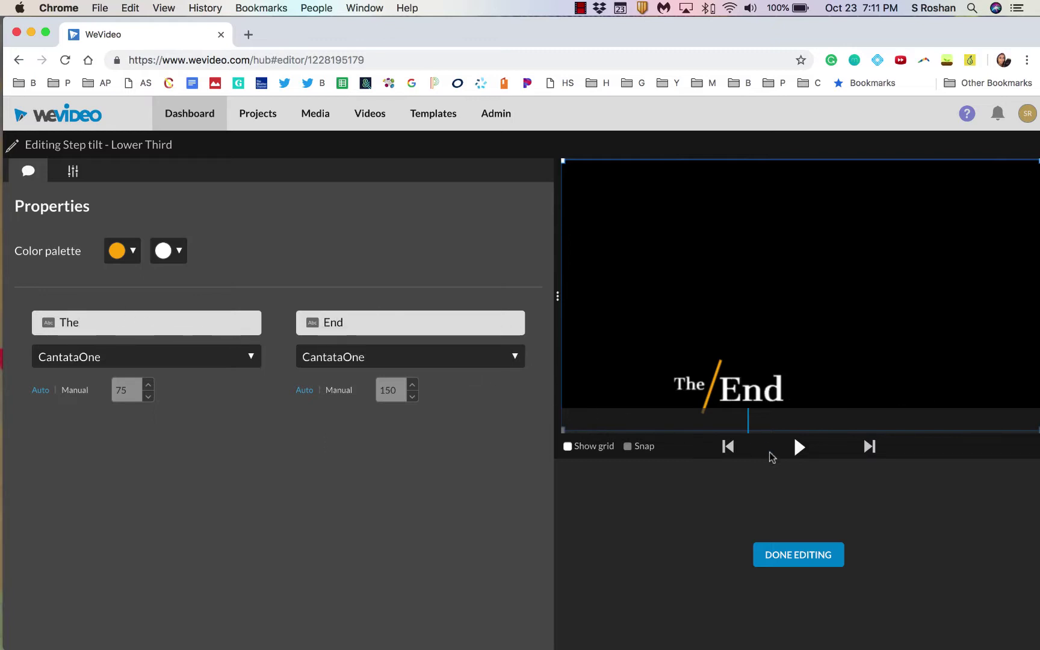
{"action": "left_click", "coordinate": [813, 567]}
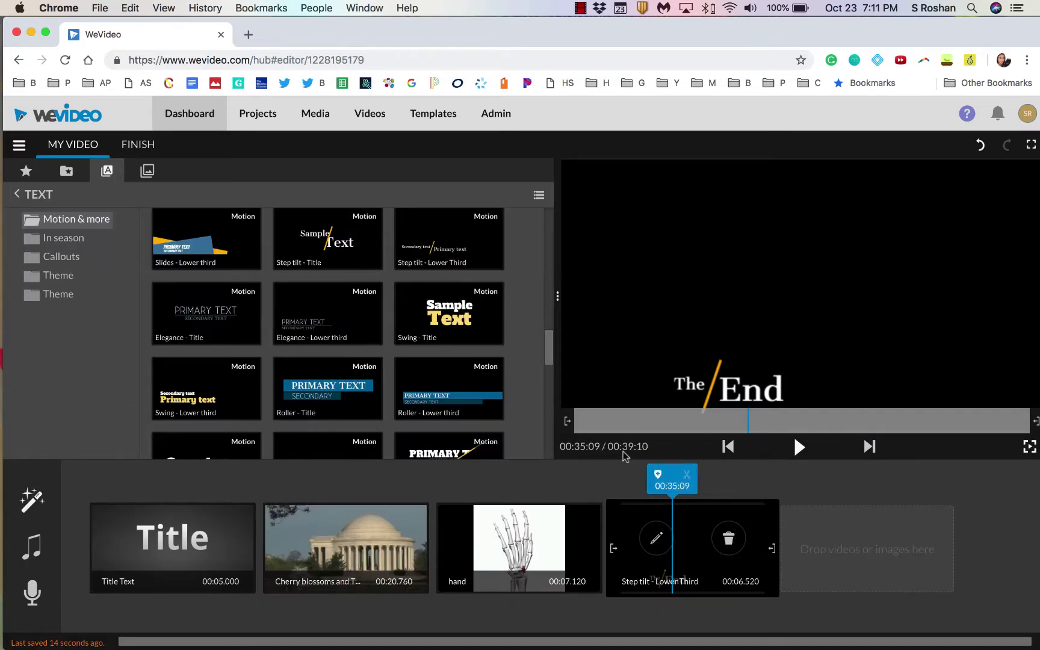
Step: Play the storyboard from near its beginning through to the hand clip and pause it
{"action": "left_click", "coordinate": [728, 446]}
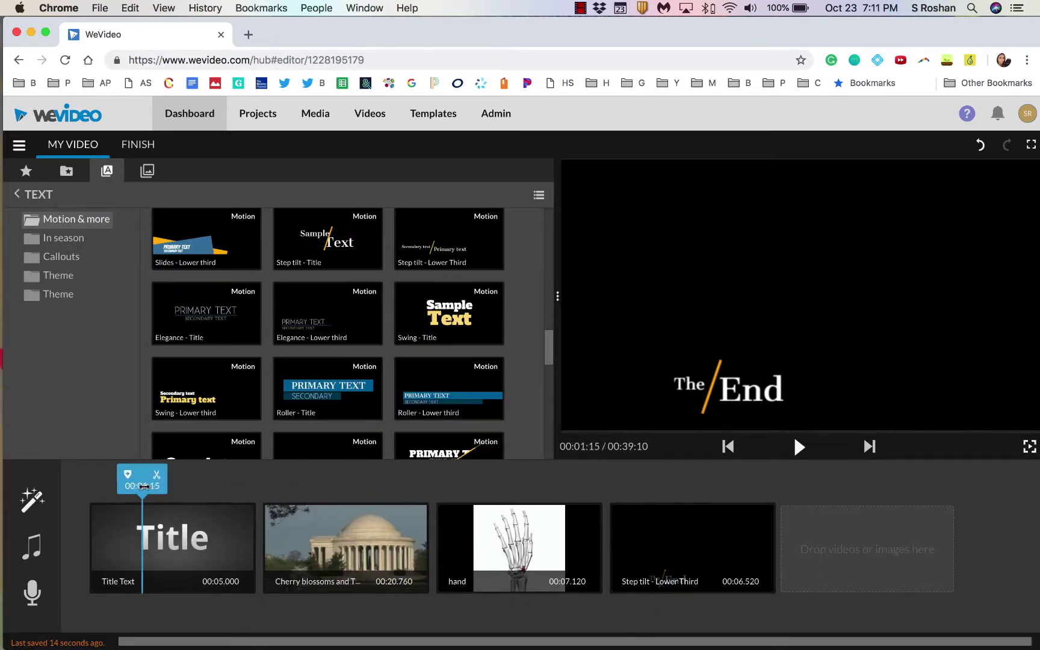
{"action": "left_click", "coordinate": [798, 448]}
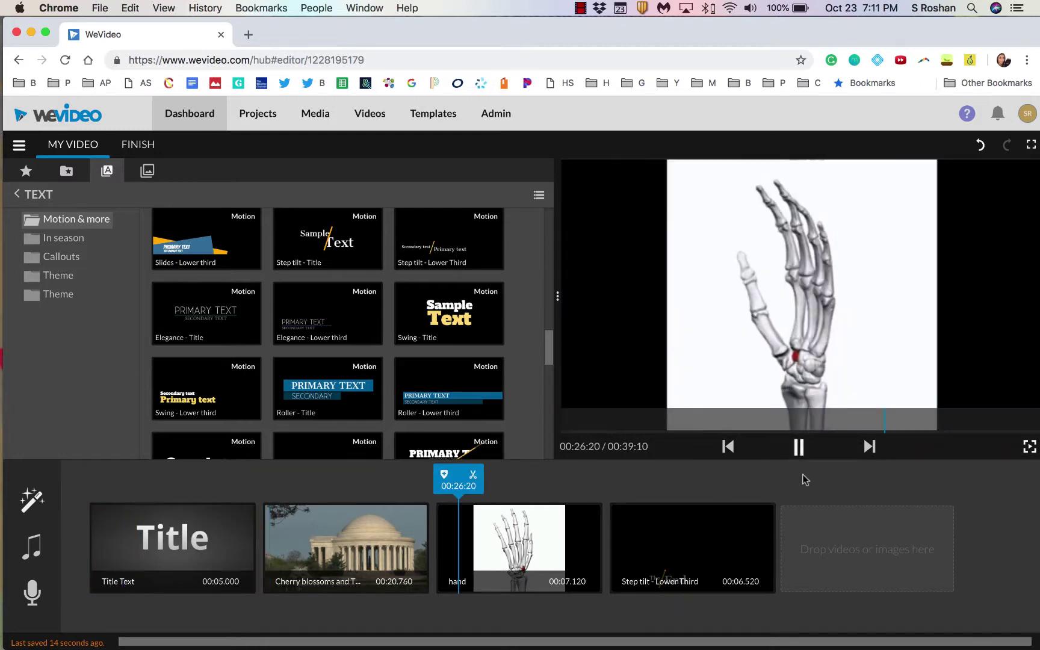
{"action": "left_click", "coordinate": [799, 450]}
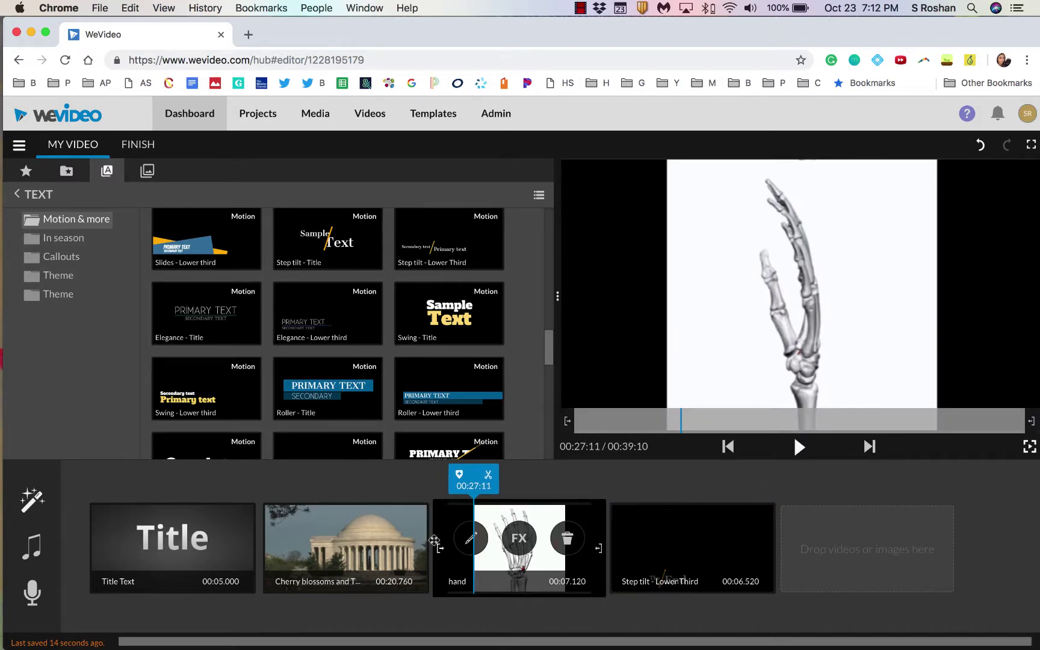
Step: Apply the Journey theme to the video and preview it from the title into the Thomas Jefferson Memorial clip
{"action": "left_click", "coordinate": [36, 510]}
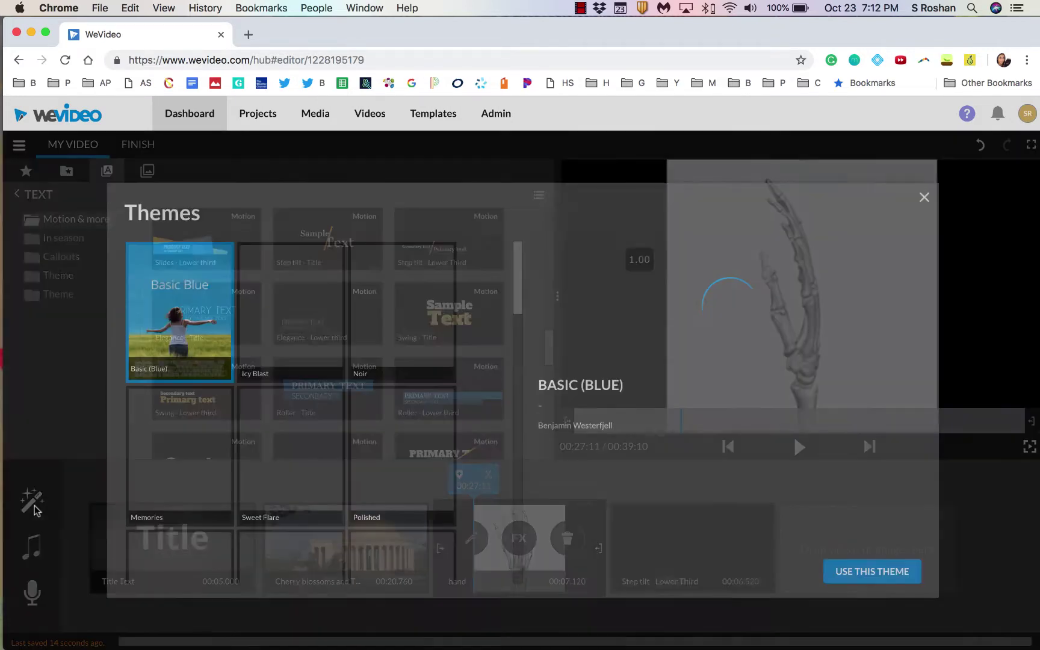
{"action": "scroll", "coordinate": [320, 494], "scroll_direction": "down", "scroll_amount": 3}
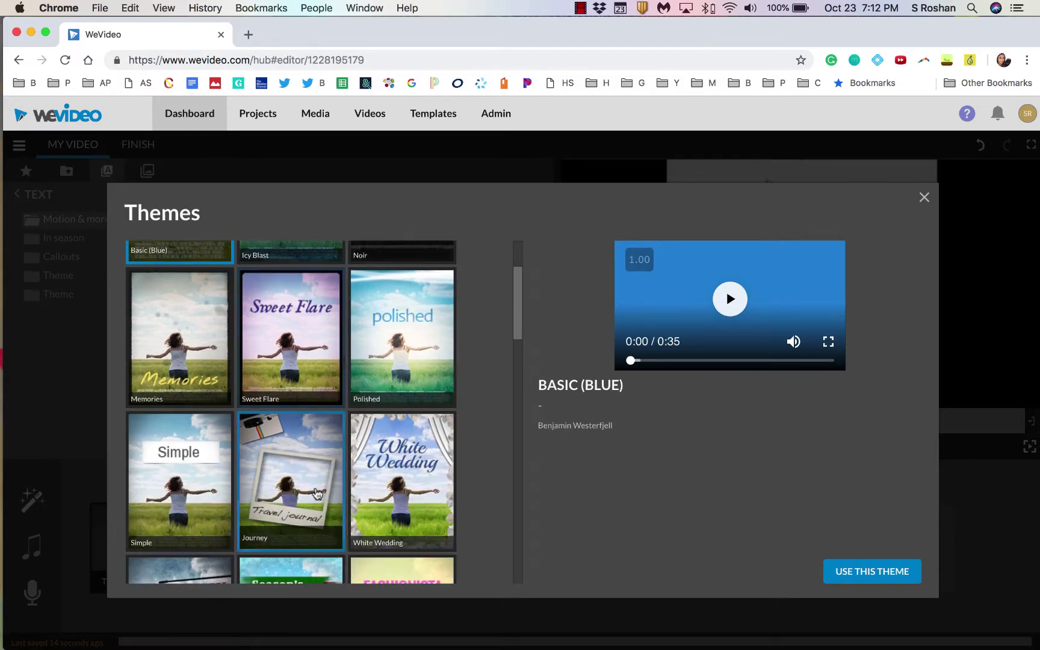
{"action": "left_click", "coordinate": [312, 495]}
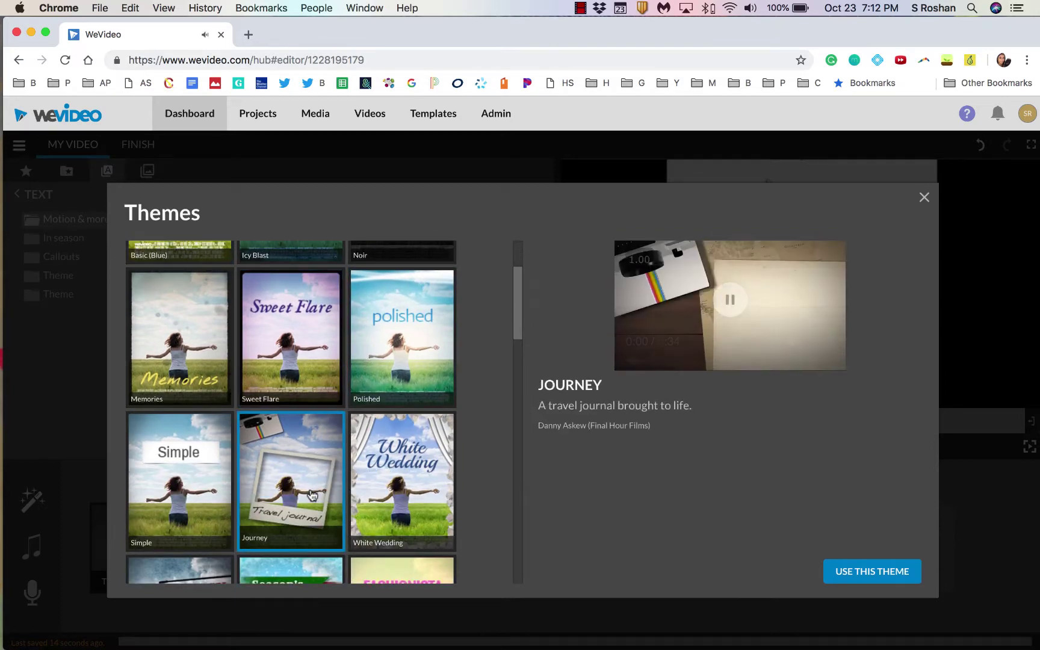
{"action": "key", "text": "Escape"}
{"action": "left_click_drag", "start_coordinate": [475, 485], "coordinate": [138, 485]}
{"action": "left_click", "coordinate": [799, 447]}
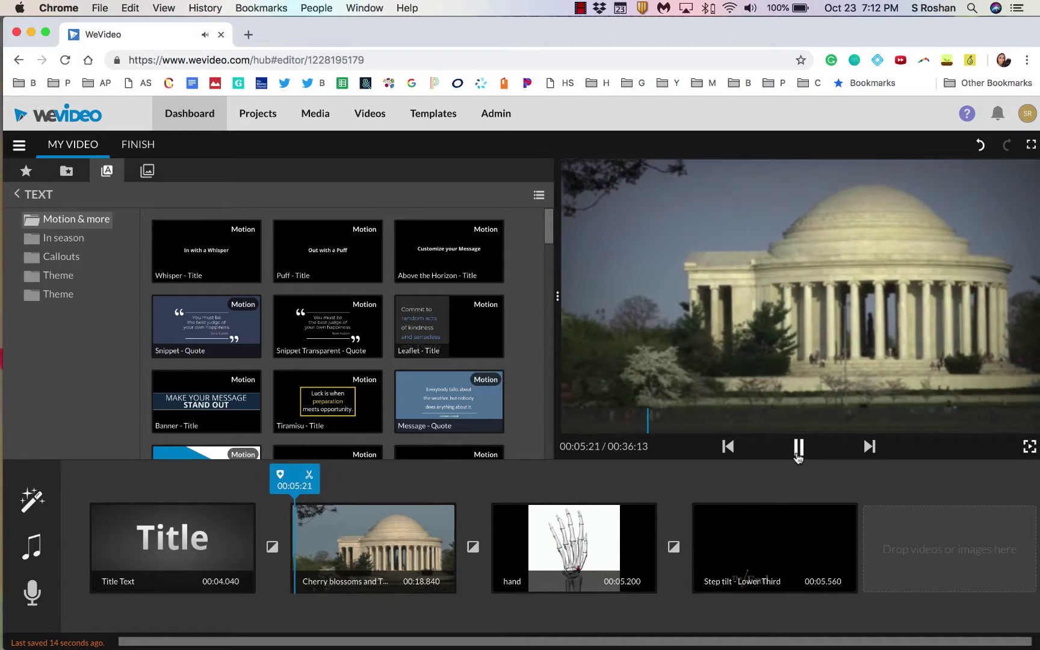
{"action": "left_click", "coordinate": [799, 447]}
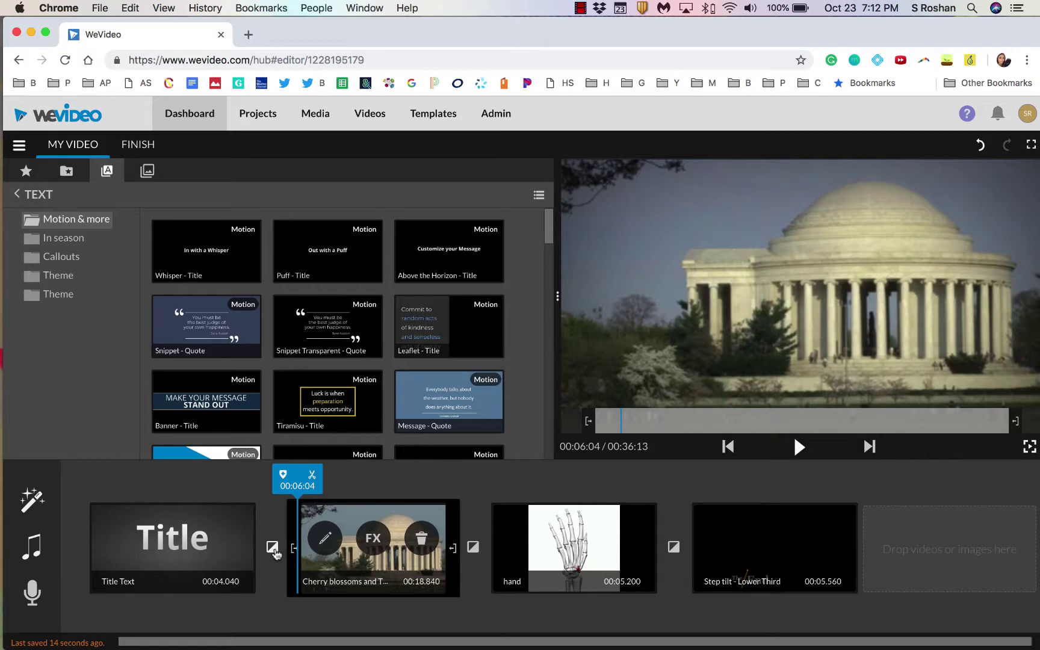
Step: Change the video's theme to Basic (Blue)
{"action": "left_click", "coordinate": [32, 500]}
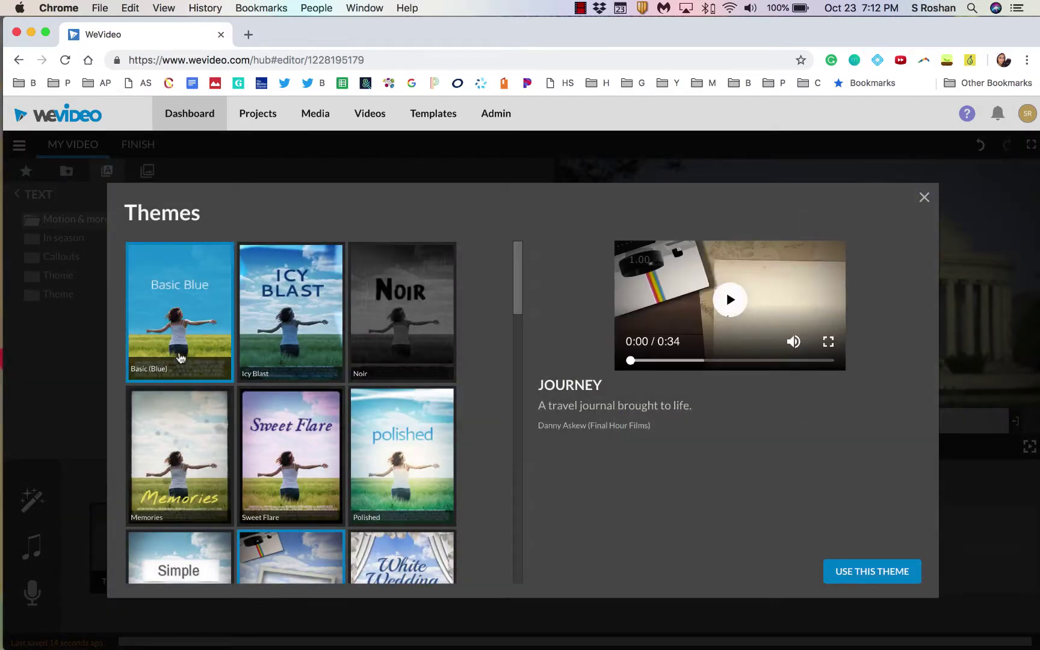
{"action": "left_click", "coordinate": [180, 358]}
{"action": "left_click", "coordinate": [873, 571]}
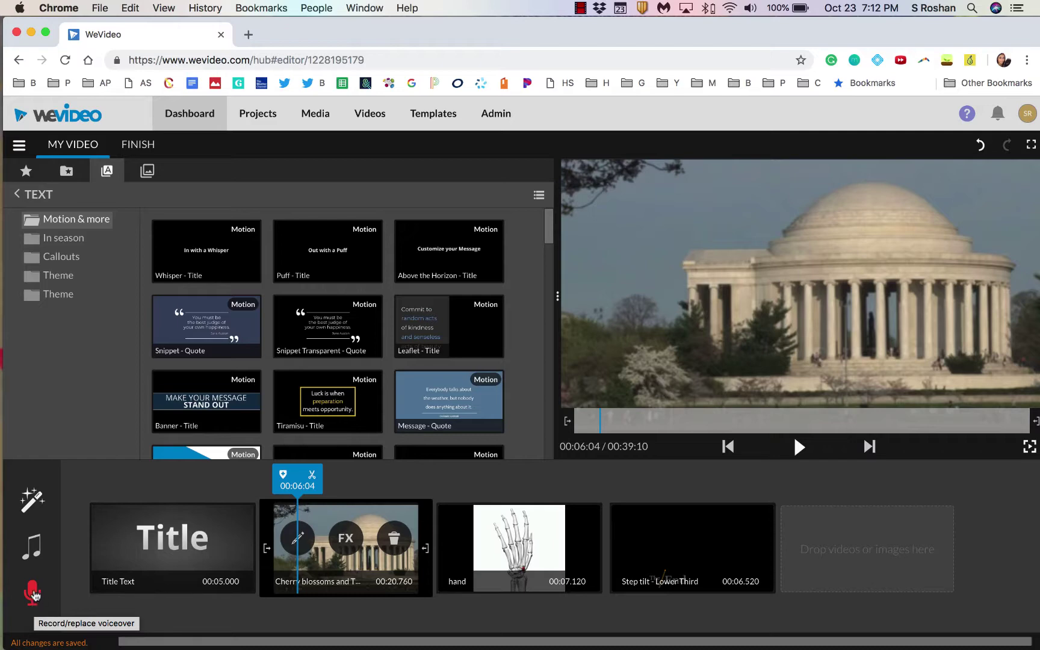
Step: Move the playhead to the beginning of the title clip, and look at the options for importing media
{"action": "left_click_drag", "start_coordinate": [298, 485], "coordinate": [93, 496]}
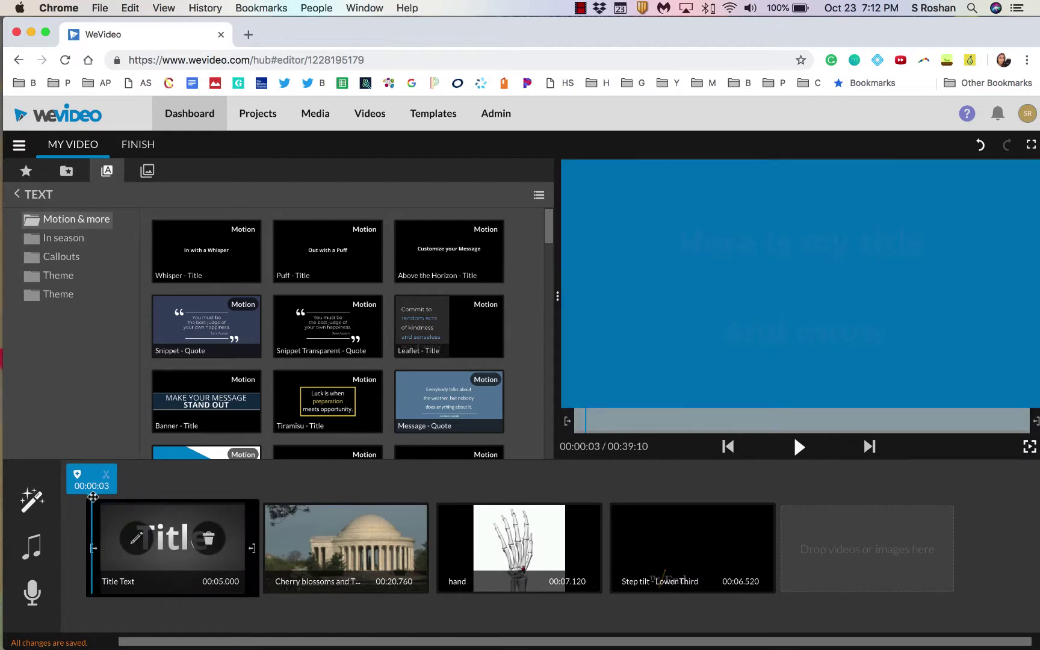
{"action": "left_click", "coordinate": [33, 595]}
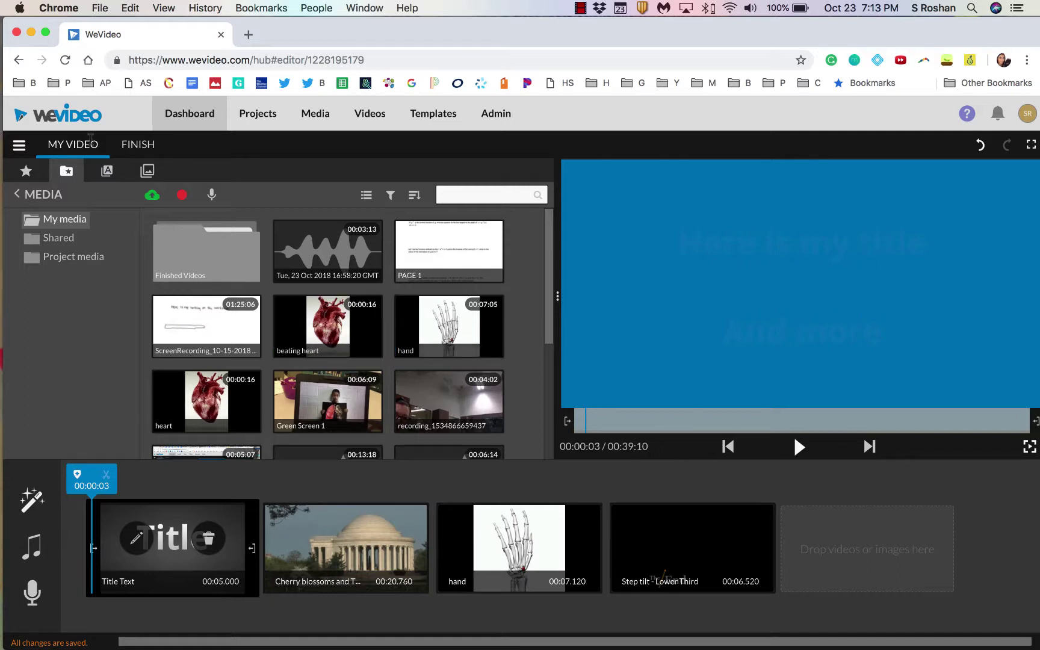
{"action": "left_click", "coordinate": [153, 197]}
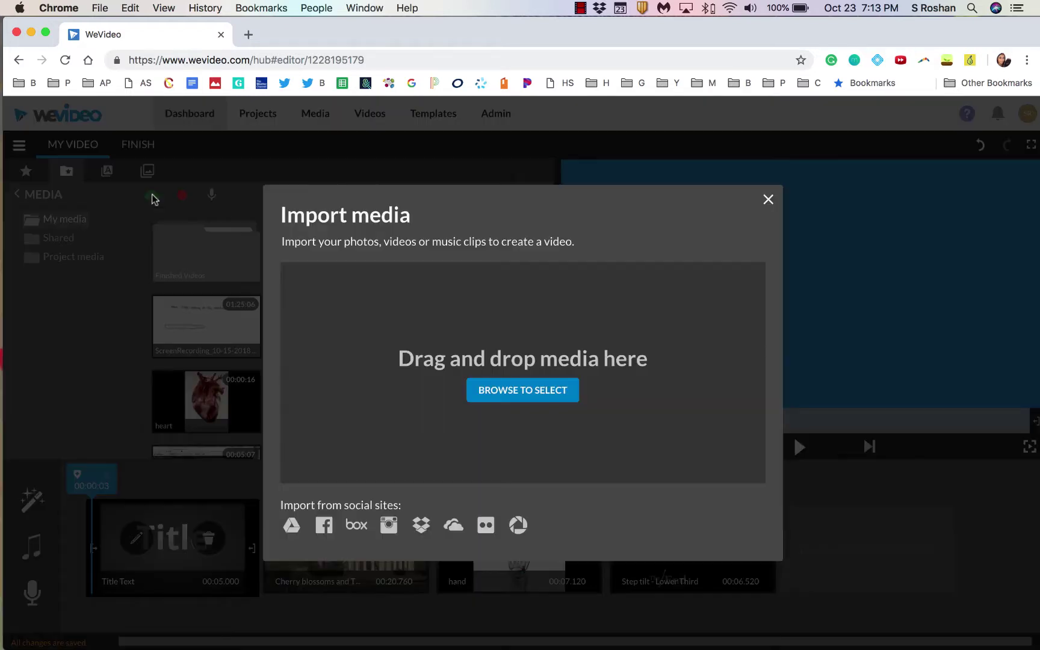
{"action": "left_click", "coordinate": [769, 200]}
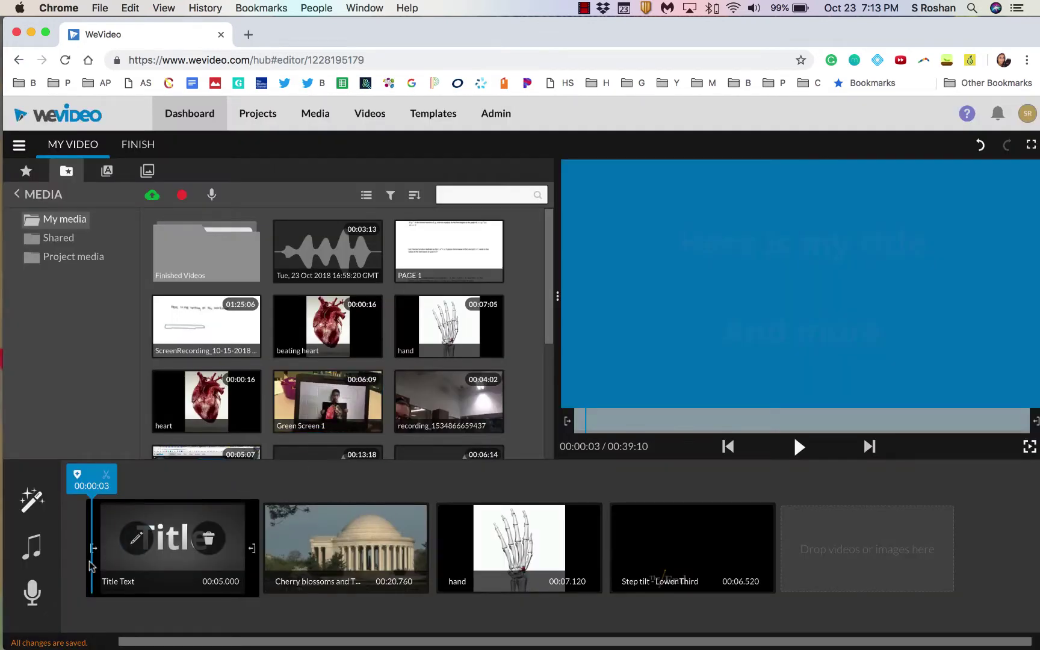
Step: Record a voiceover about 19 seconds long from the beginning of the video, accept it, and preview the opening
{"action": "left_click", "coordinate": [33, 596]}
{"action": "left_click", "coordinate": [543, 595]}
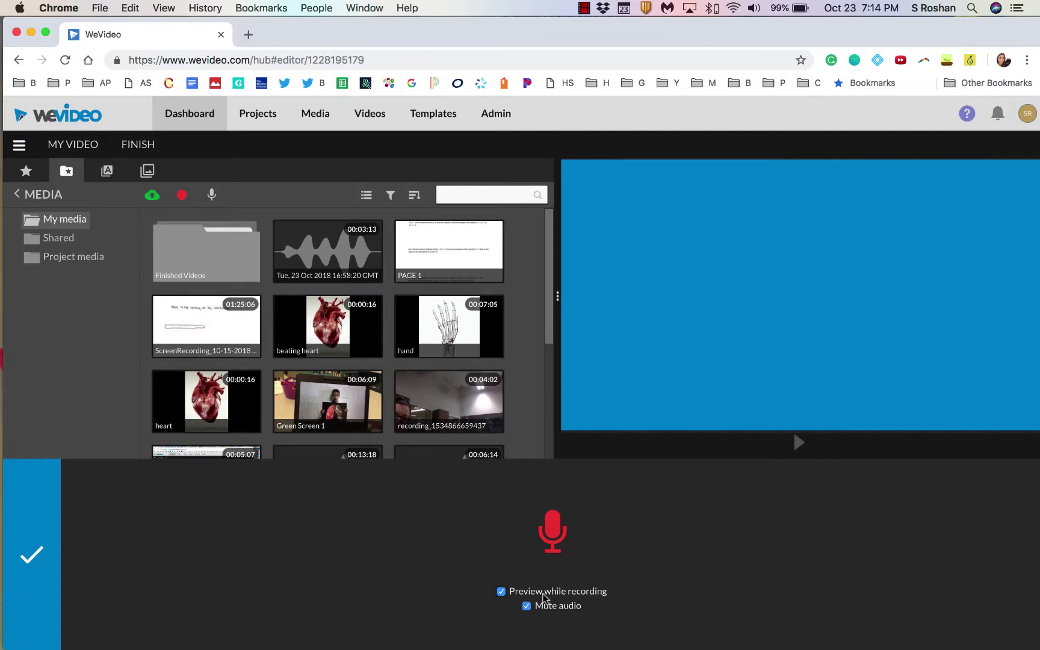
{"action": "left_click", "coordinate": [555, 534]}
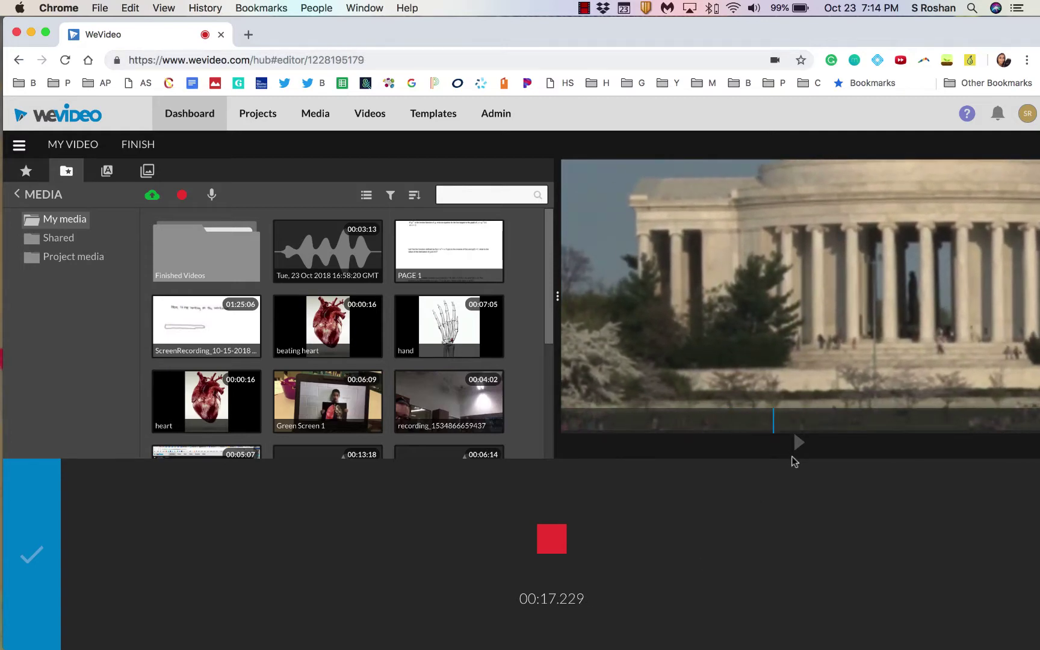
{"action": "left_click", "coordinate": [543, 545]}
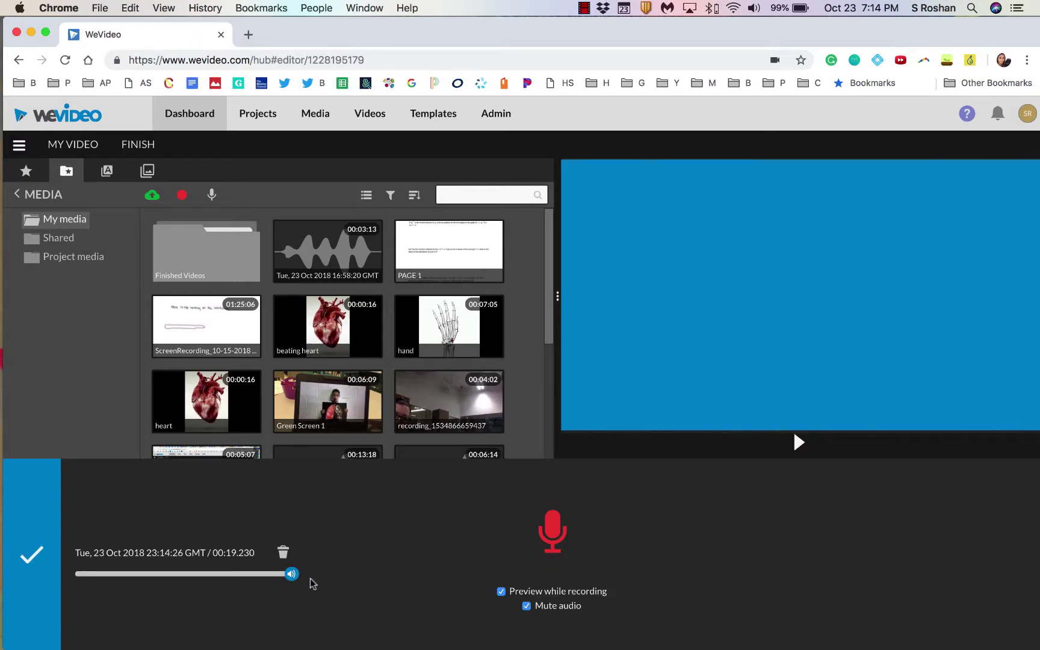
{"action": "left_click", "coordinate": [32, 559]}
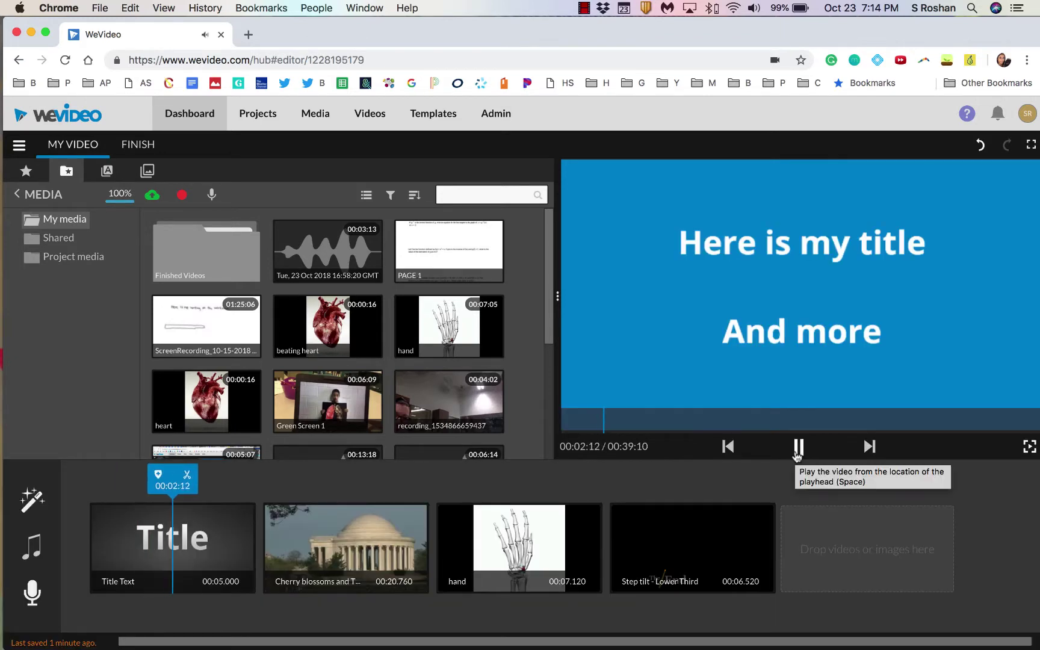
{"action": "left_click", "coordinate": [798, 449]}
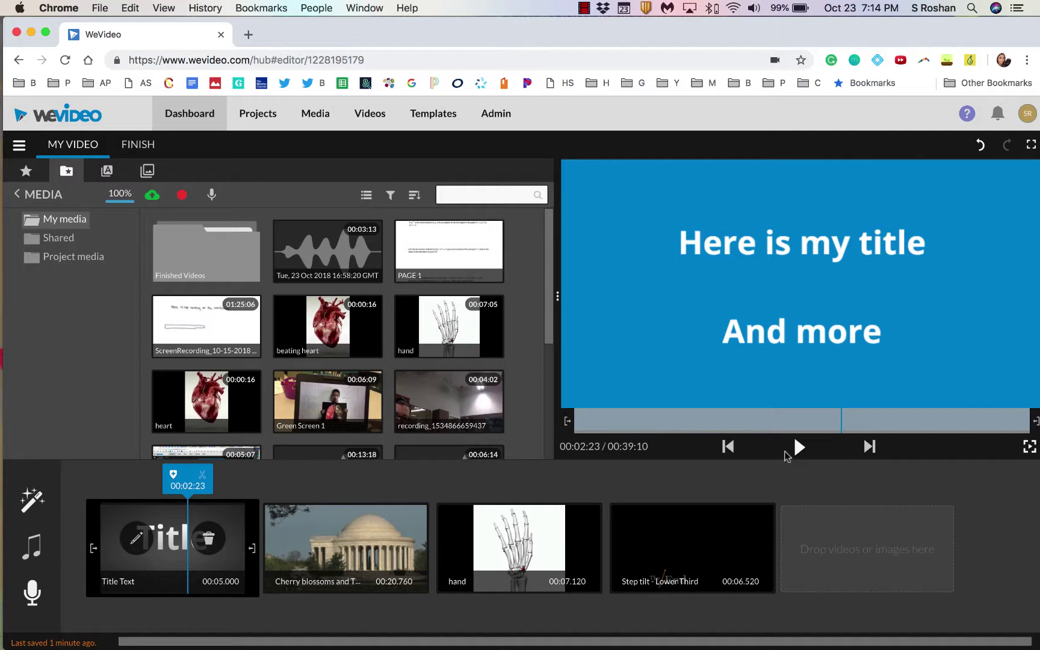
Step: Add the free music track "Inspiration - Mega Music" as looping background audio and preview the opening of the video
{"action": "left_click", "coordinate": [33, 548]}
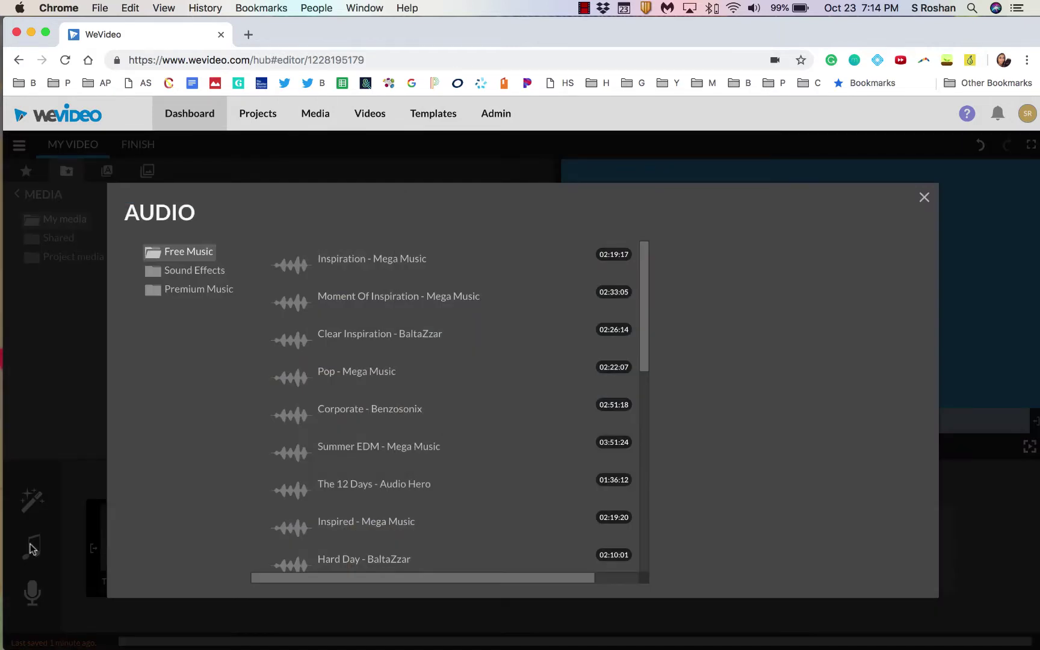
{"action": "left_click", "coordinate": [409, 269]}
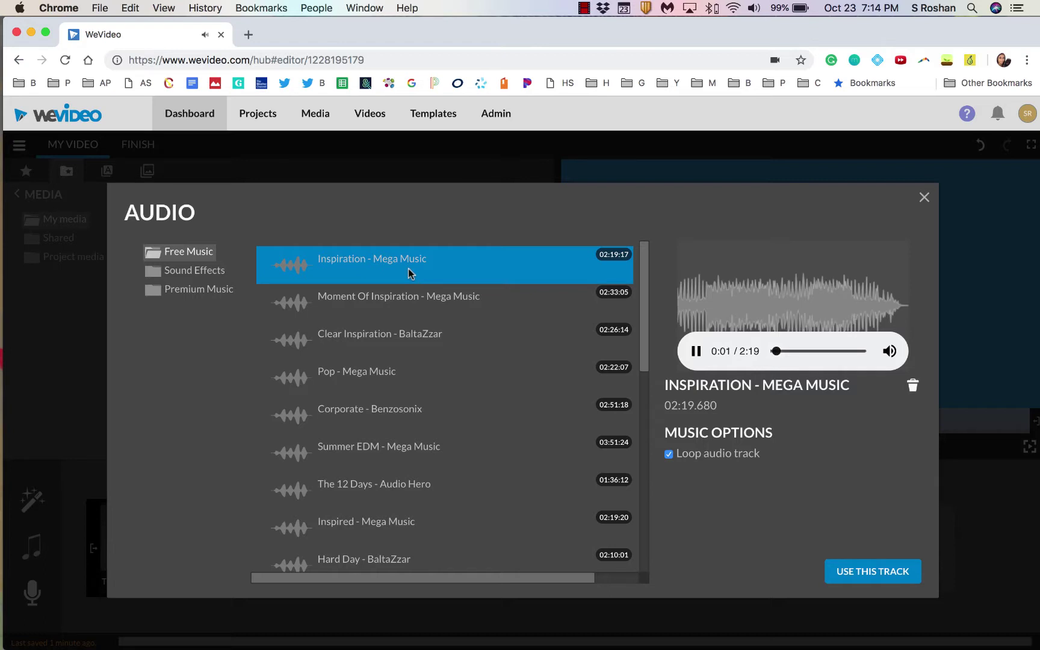
{"action": "left_click", "coordinate": [888, 579]}
{"action": "left_click_drag", "start_coordinate": [191, 496], "coordinate": [91, 496]}
{"action": "left_click", "coordinate": [798, 448]}
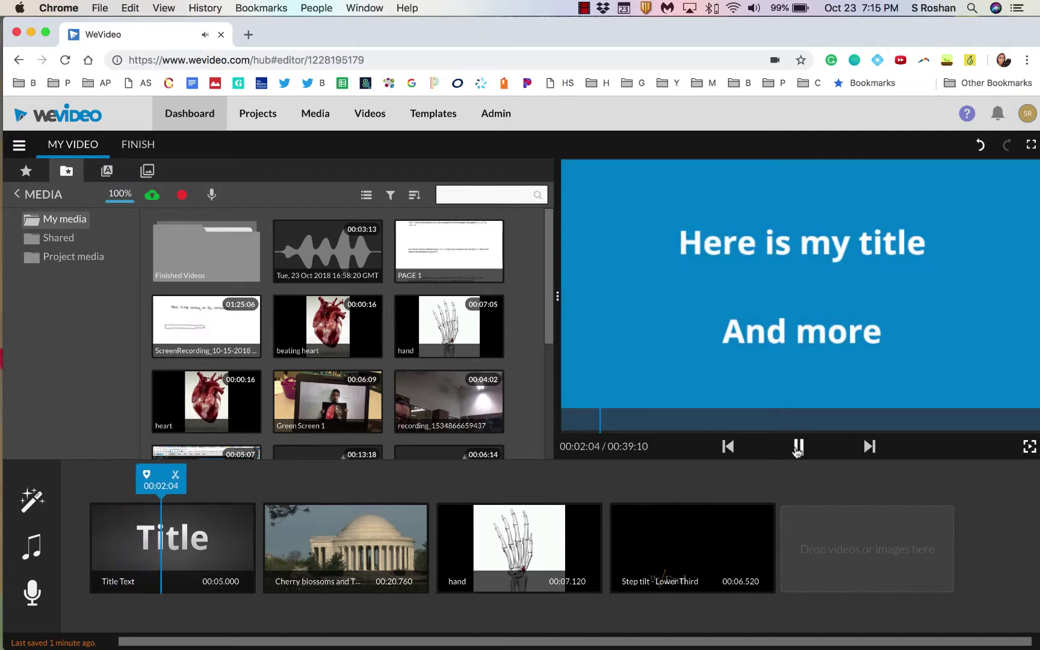
{"action": "left_click", "coordinate": [798, 448]}
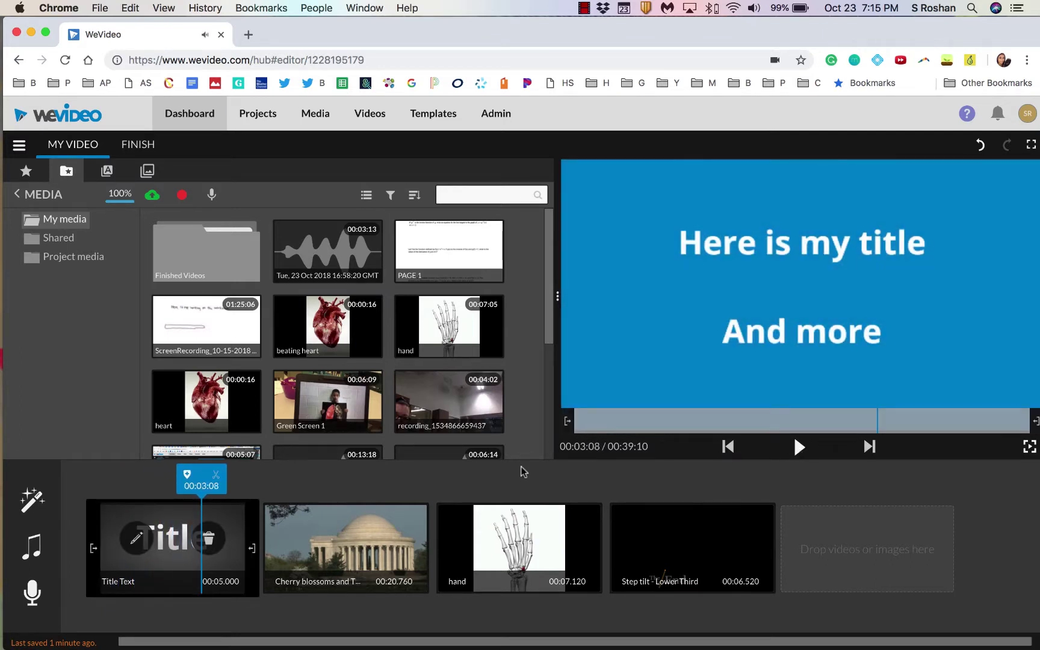
Step: Remove the "Inspiration - Mega Music" background track and preview the opening of the video again
{"action": "left_click", "coordinate": [40, 559]}
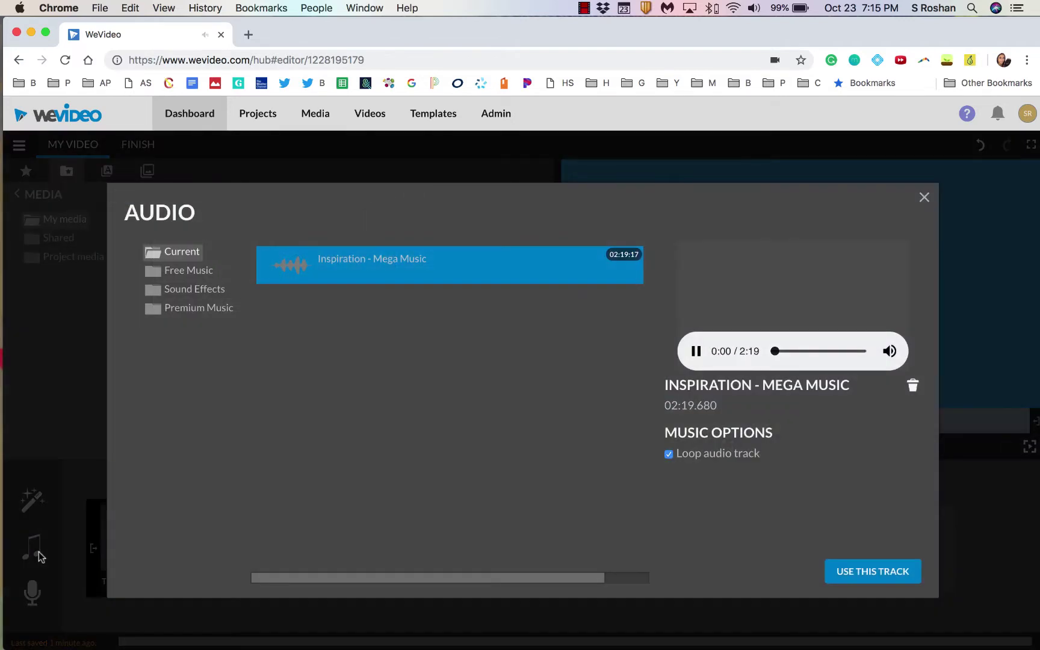
{"action": "left_click", "coordinate": [913, 386]}
{"action": "left_click", "coordinate": [798, 448]}
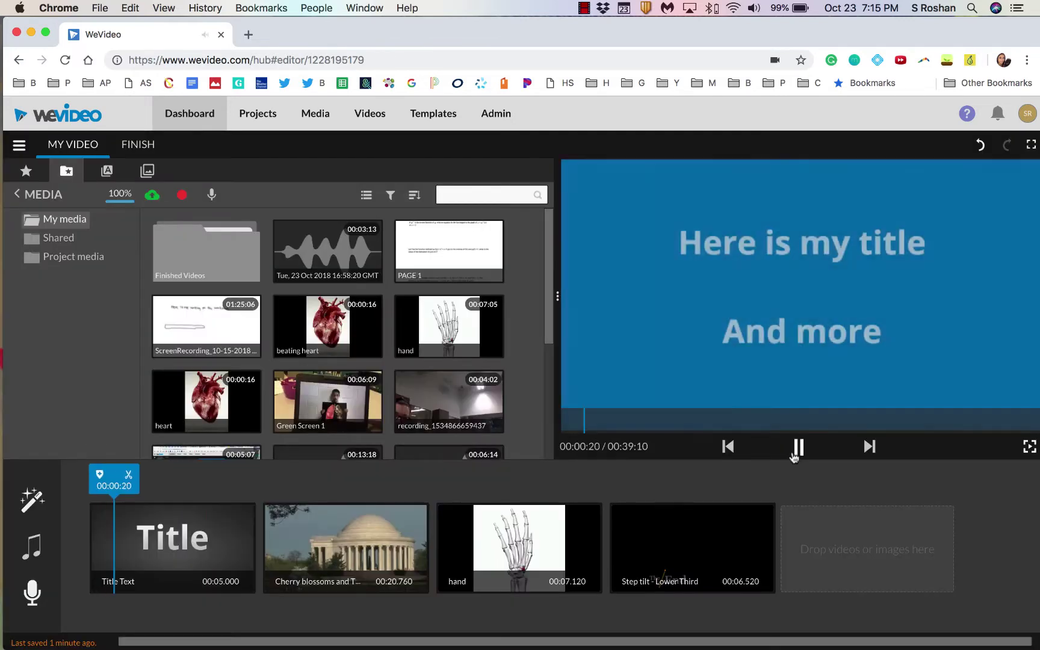
{"action": "left_click", "coordinate": [798, 447]}
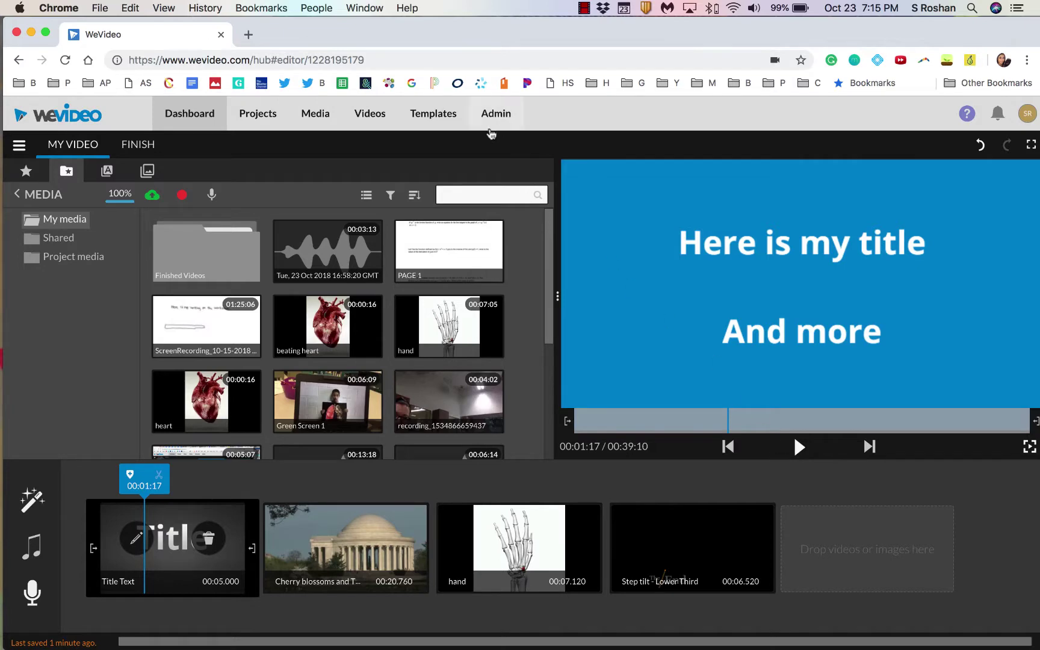
Step: Start finishing the video and set its title to "Sample Project"
{"action": "left_click", "coordinate": [128, 155]}
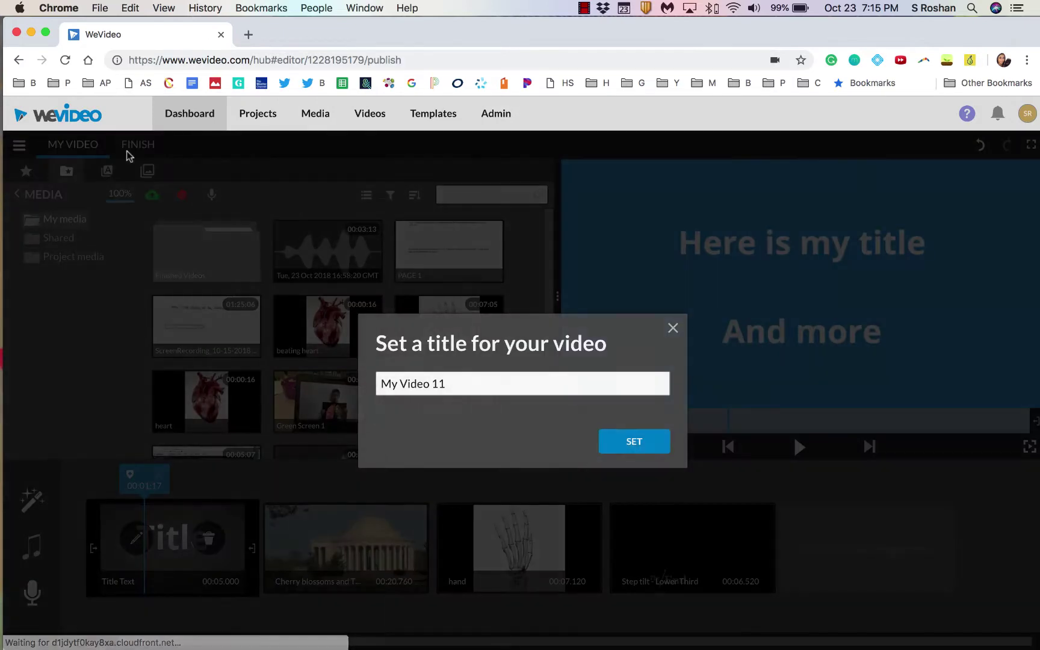
{"action": "type", "text": "Sample"}
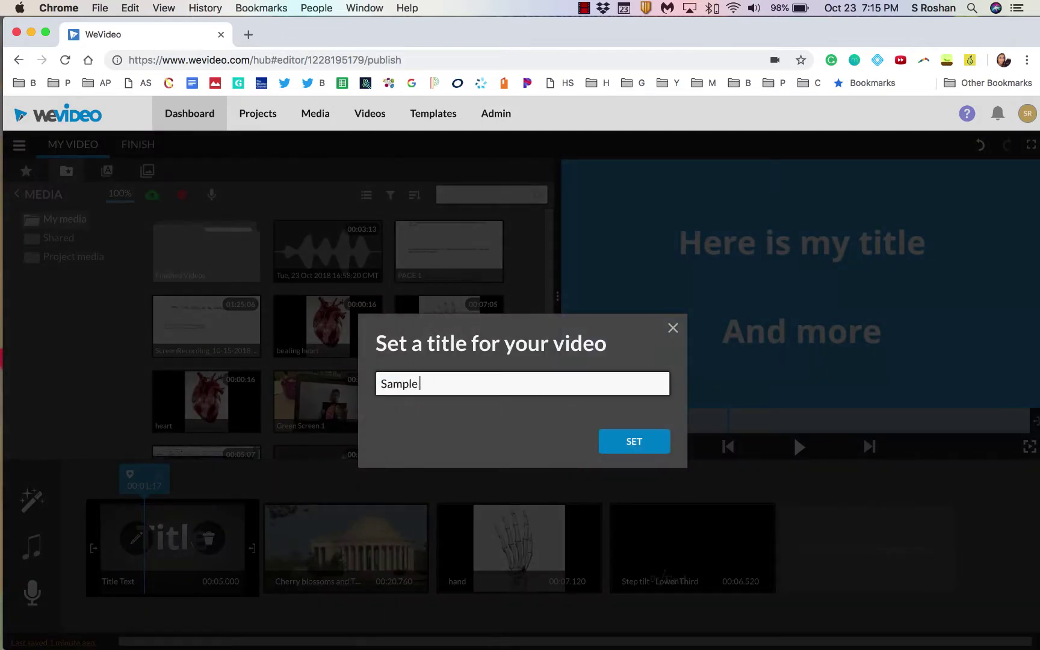
{"action": "type", "text": " Project"}
{"action": "left_click", "coordinate": [649, 442]}
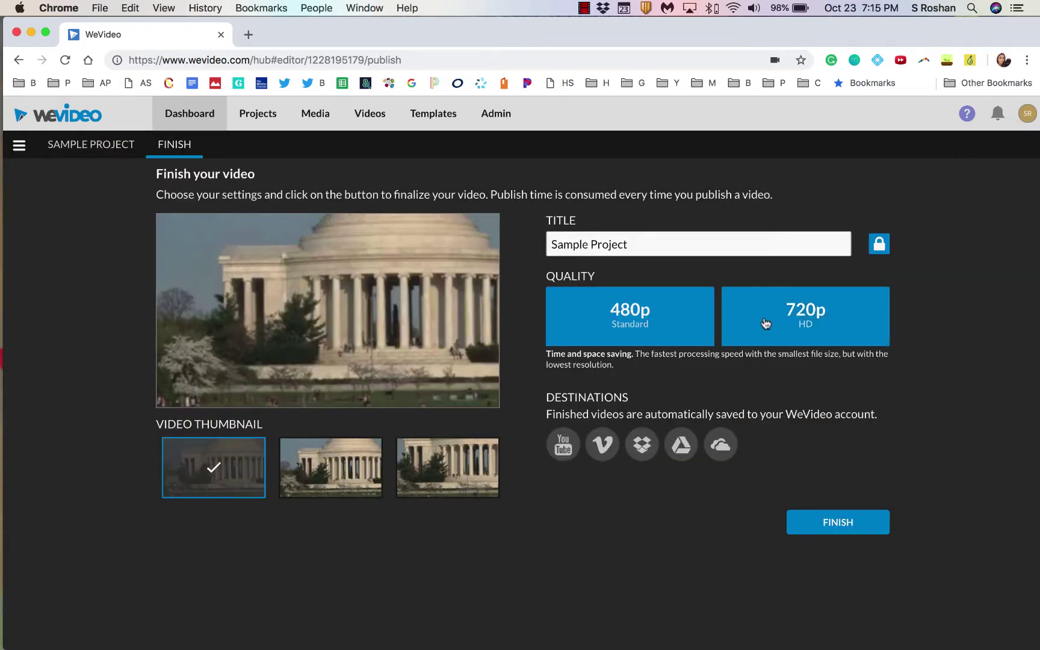
Step: Choose 720p quality and Google Drive as the destination, and finish the video to publish it
{"action": "left_click", "coordinate": [801, 328]}
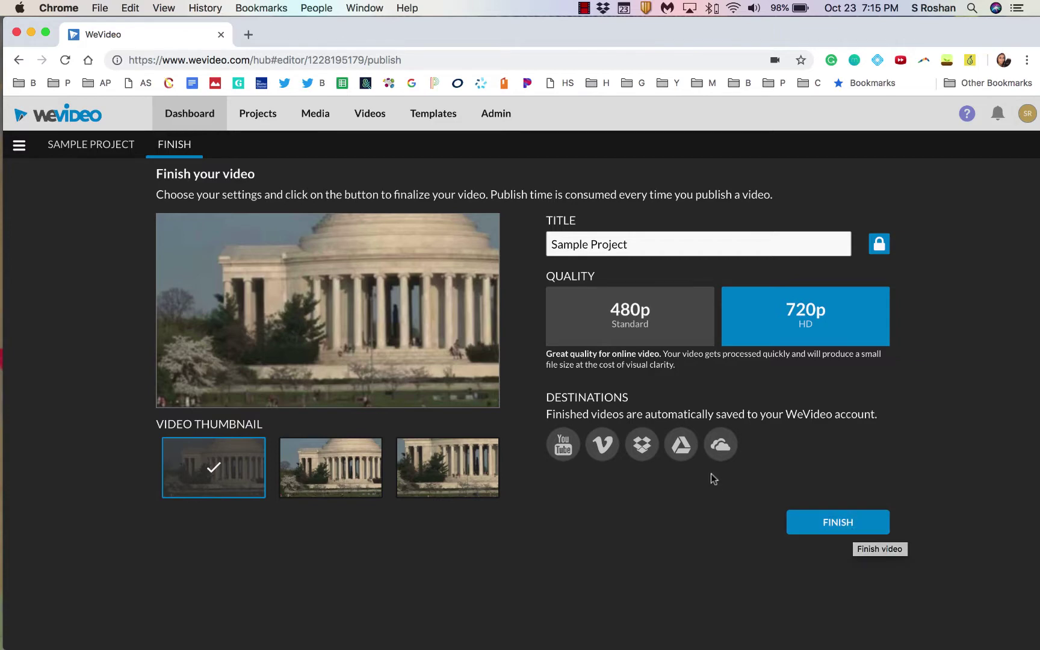
{"action": "left_click", "coordinate": [683, 453]}
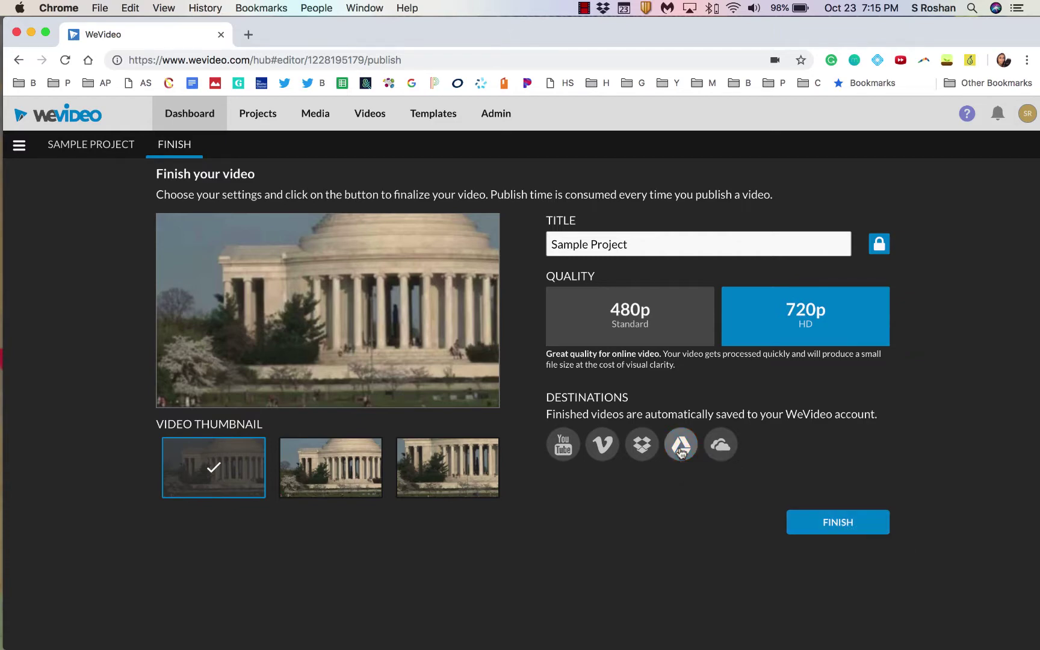
{"action": "left_click", "coordinate": [848, 522]}
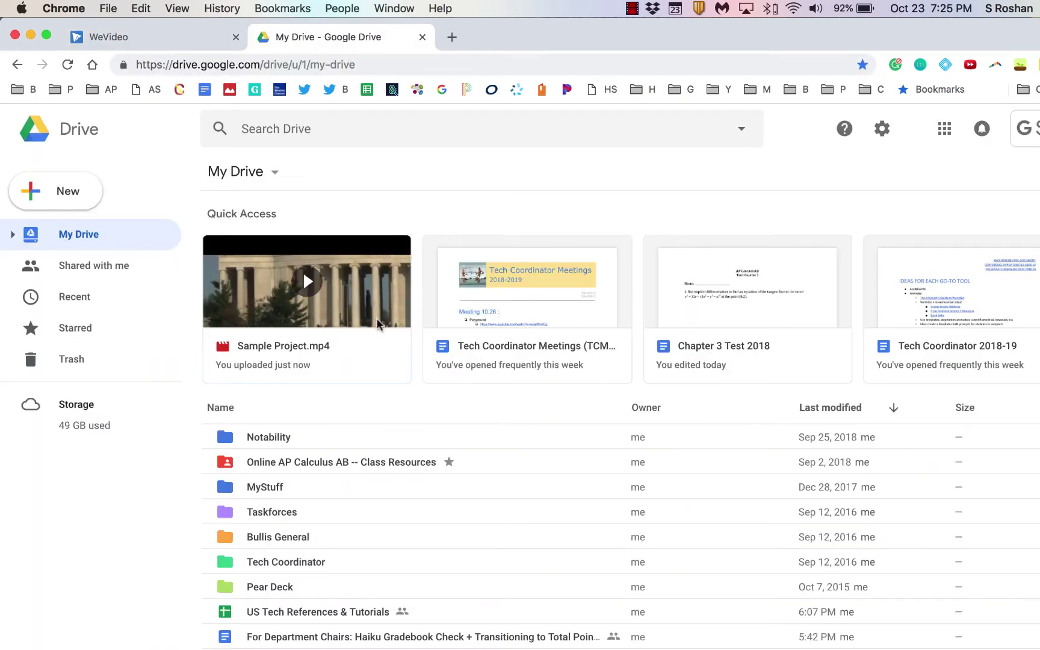
Step: Locate Sample Project.mp4 in Google Drive in the WeVideo folder inside MyStuff, and return to WeVideo's video status page
{"action": "left_click", "coordinate": [388, 350]}
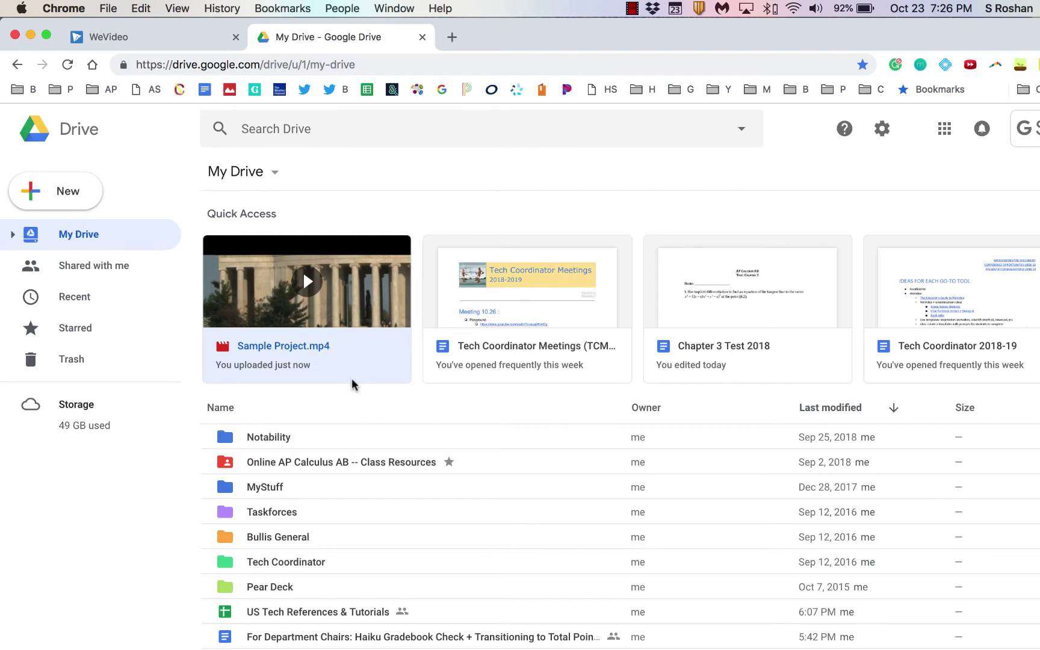
{"action": "double_click", "coordinate": [265, 486]}
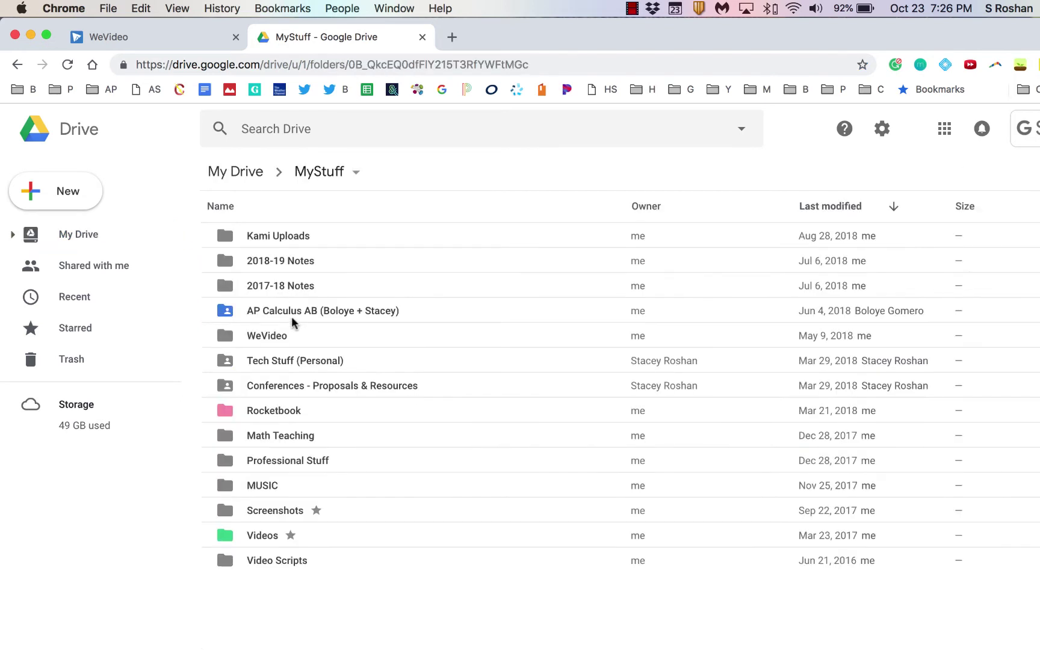
{"action": "double_click", "coordinate": [274, 337]}
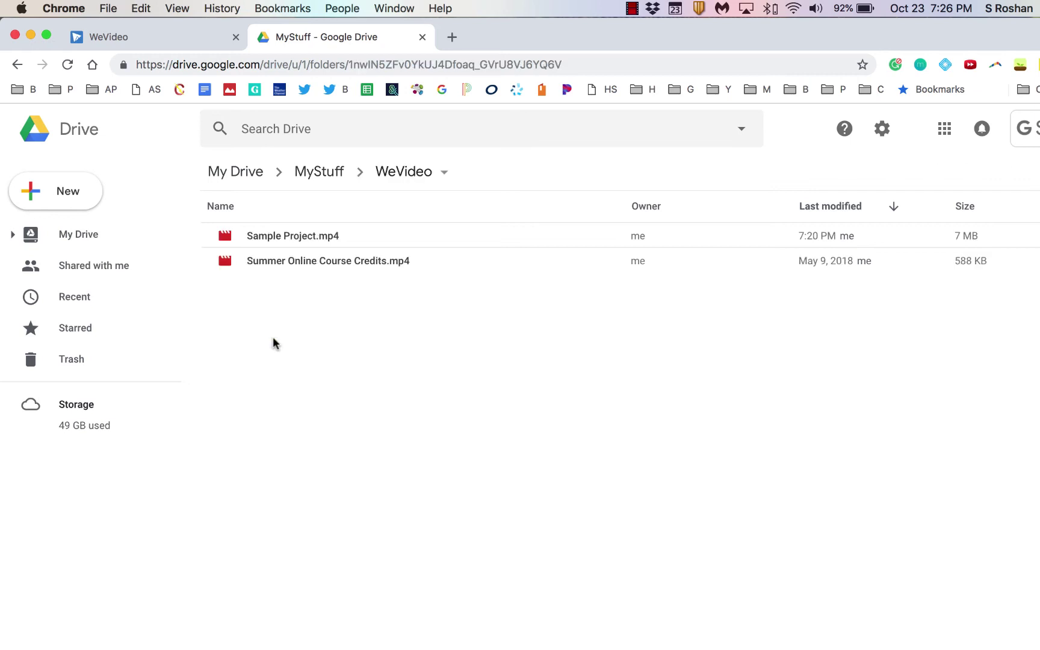
{"action": "left_click", "coordinate": [304, 240]}
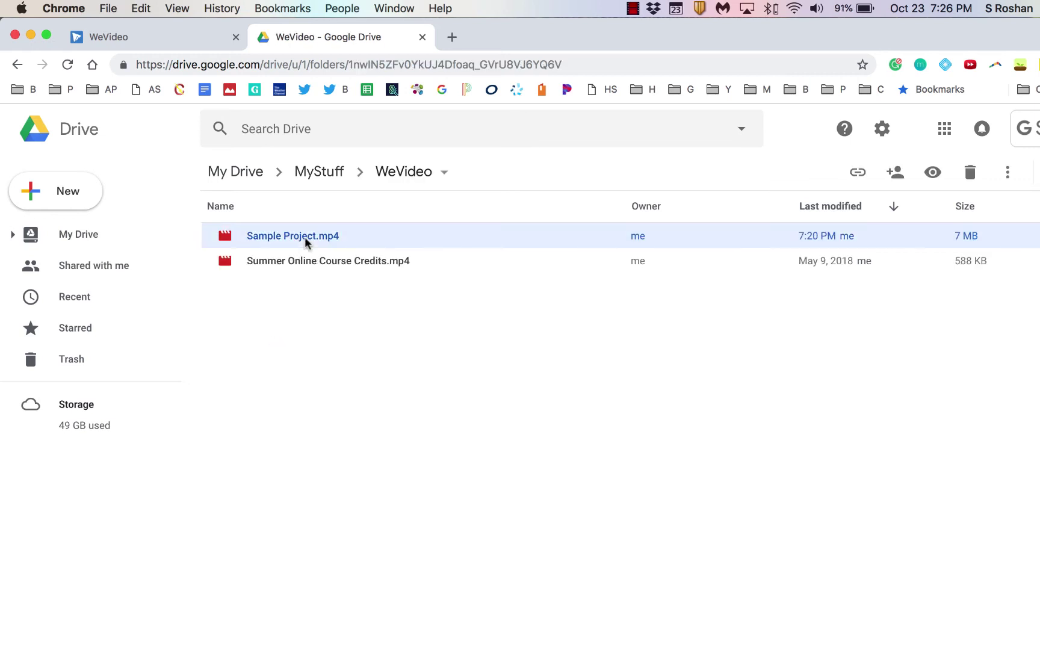
{"action": "key", "text": "ctrl+shift+Tab"}
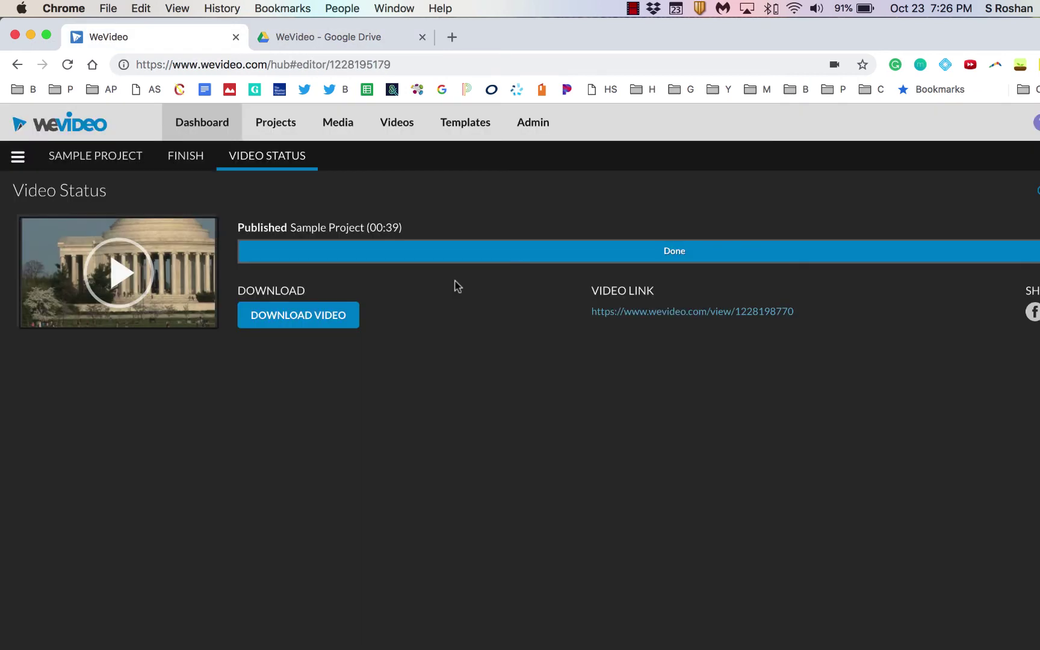